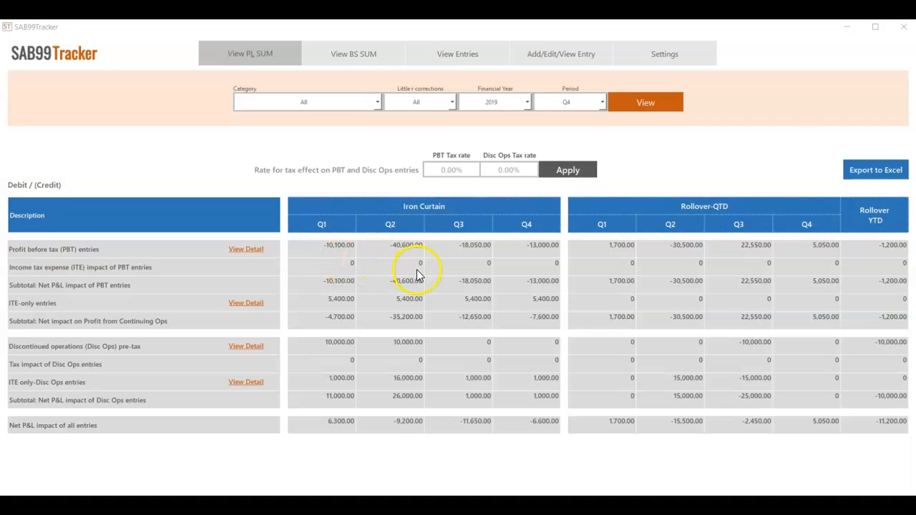
Apply a 30% PBT tax rate and a 20% Disc Ops tax rate to the 2019 Q4 P&L summary
click(464, 169)
text(30)
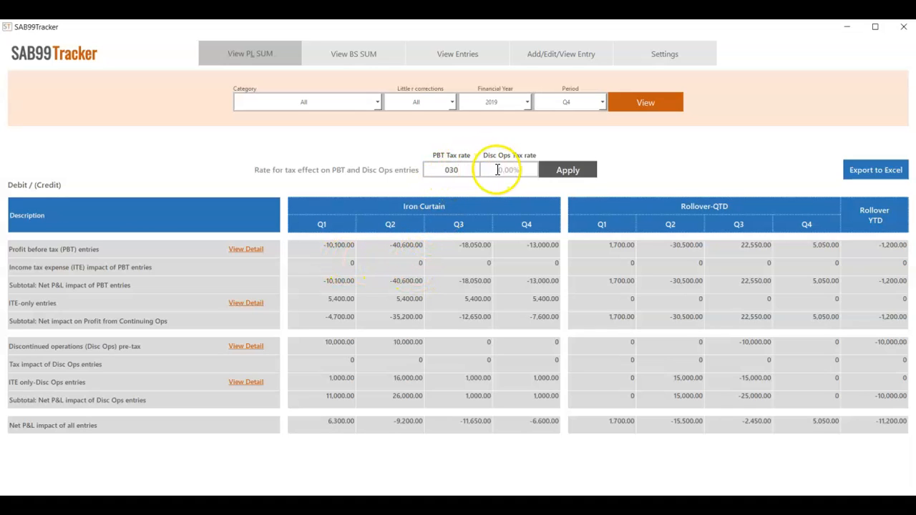
click(495, 169)
text(200)
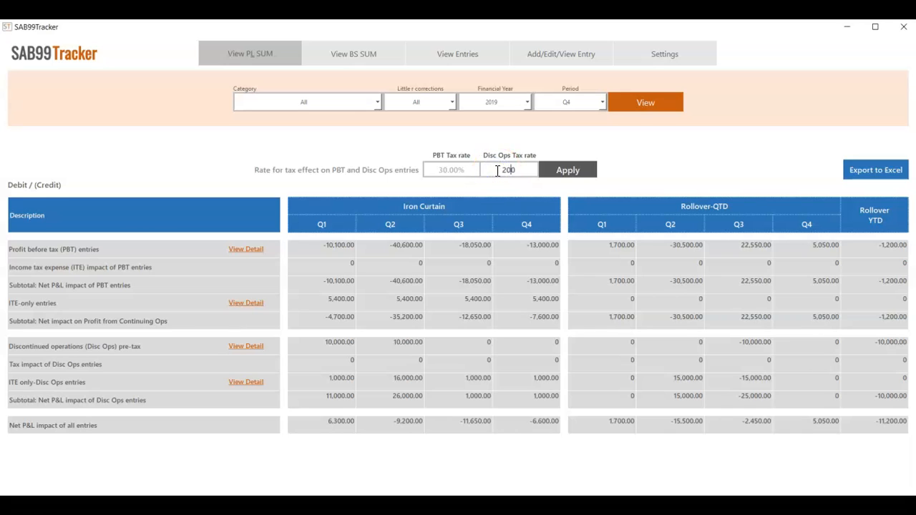
key(BackSpace)
click(555, 178)
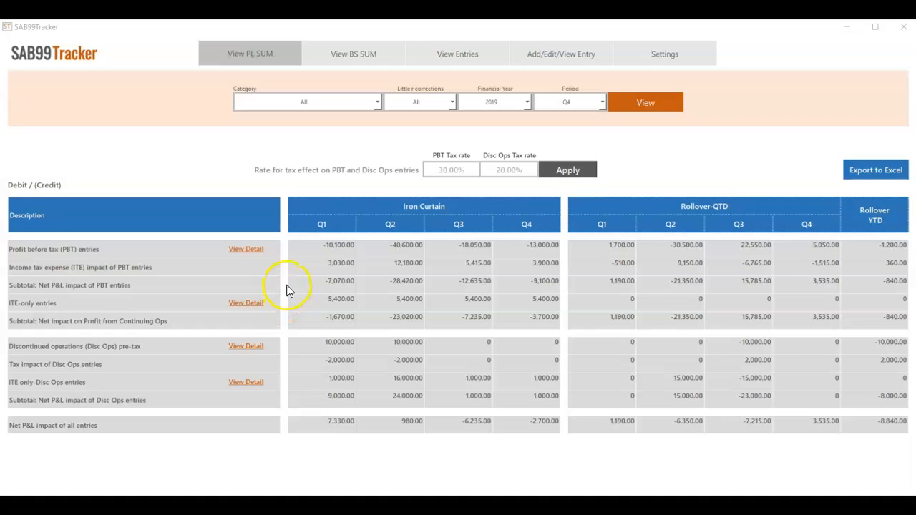
Review the detail behind the profit before tax entries, and export the P&L summary to Excel
click(245, 250)
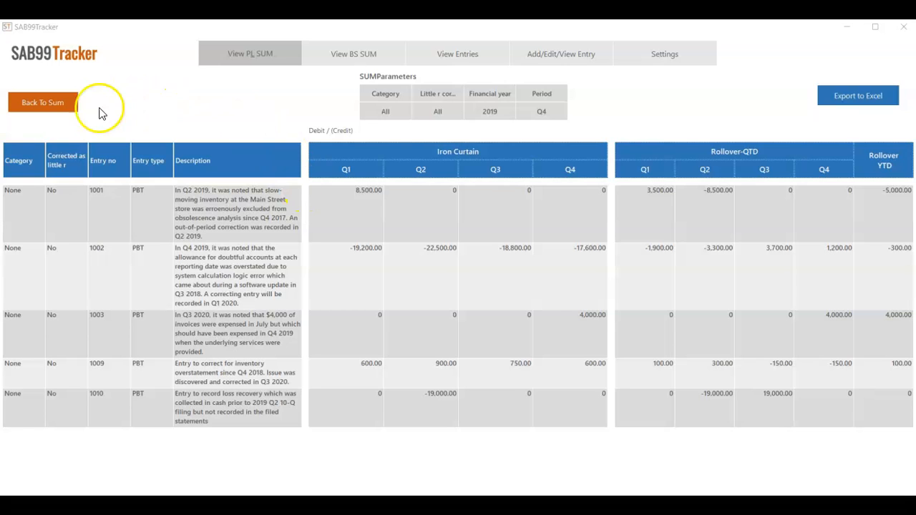
click(58, 104)
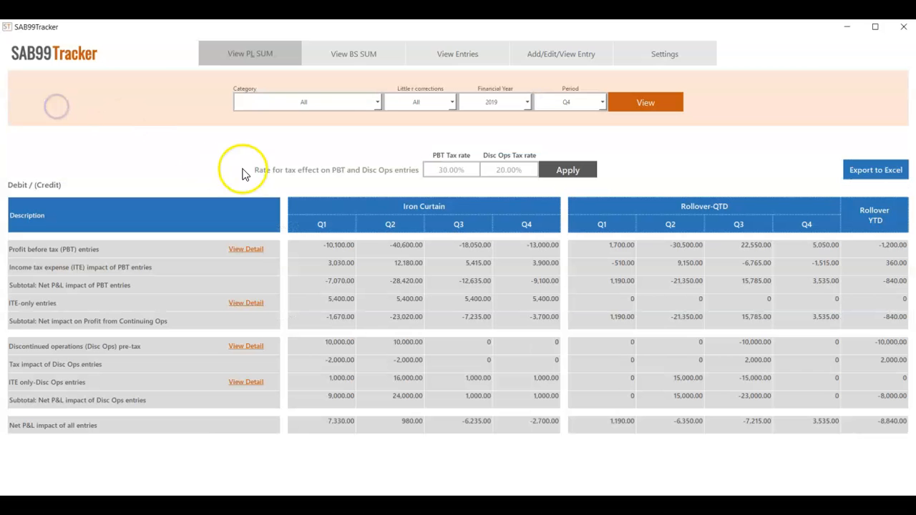
click(896, 174)
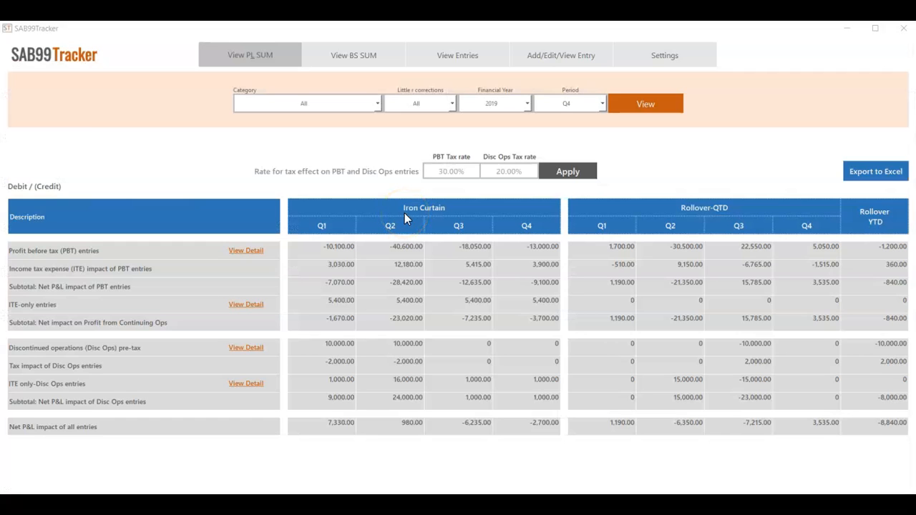
Show the balance sheet summary for financial year 2019 and review the detail of its Q2 entries
click(354, 58)
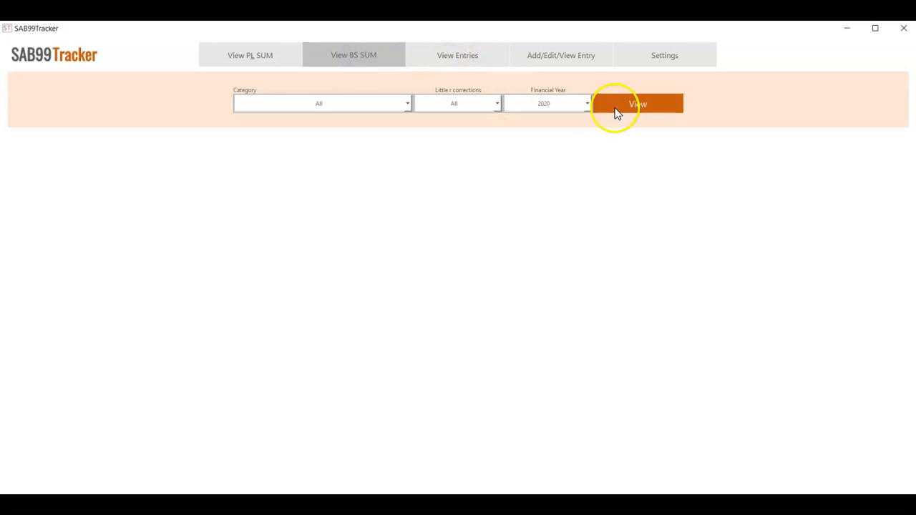
click(587, 103)
click(551, 138)
click(627, 101)
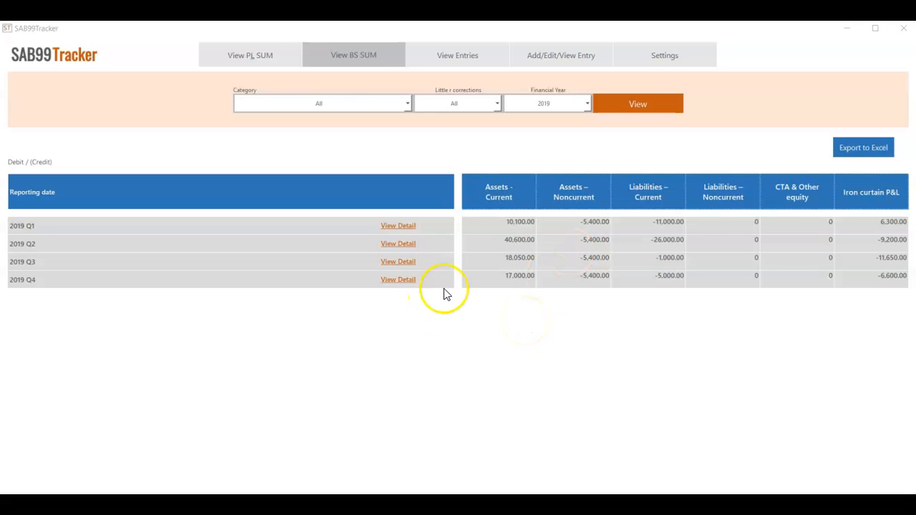
click(399, 246)
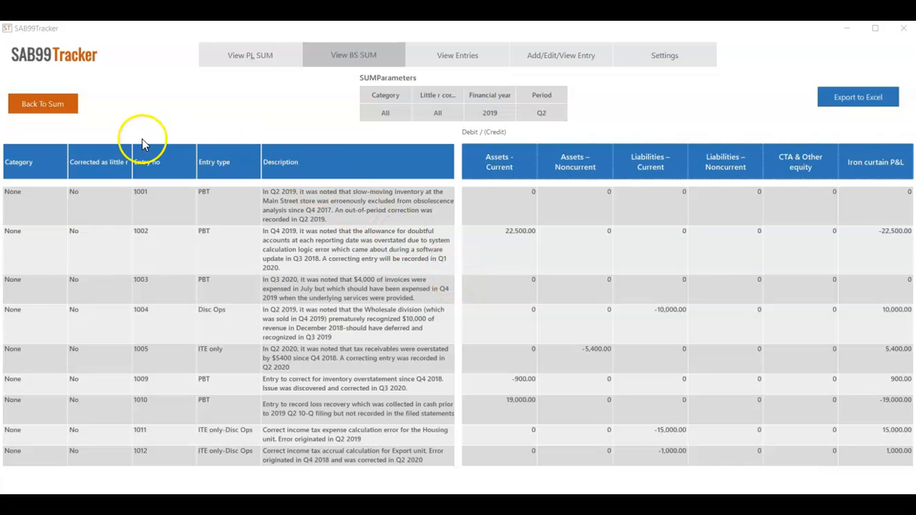
click(65, 107)
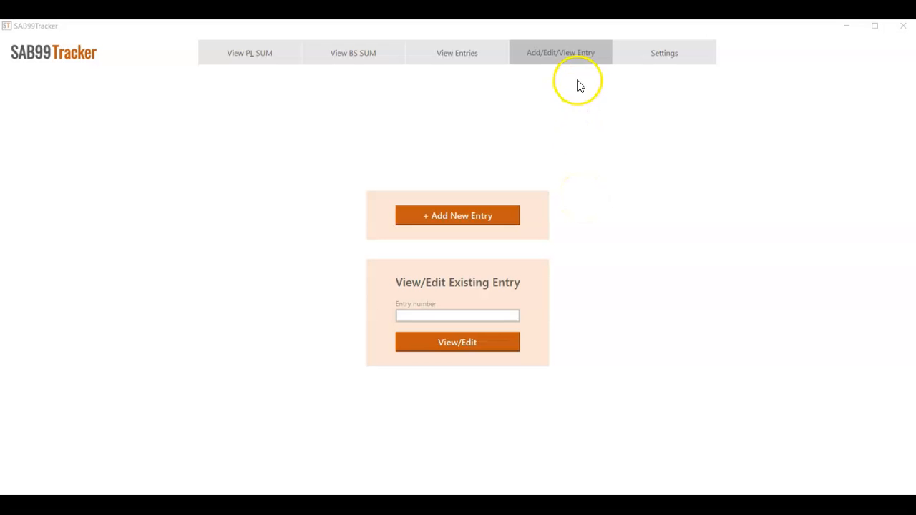
Start a new entry and describe it as "Correct for deferred revenue understatement"
click(459, 216)
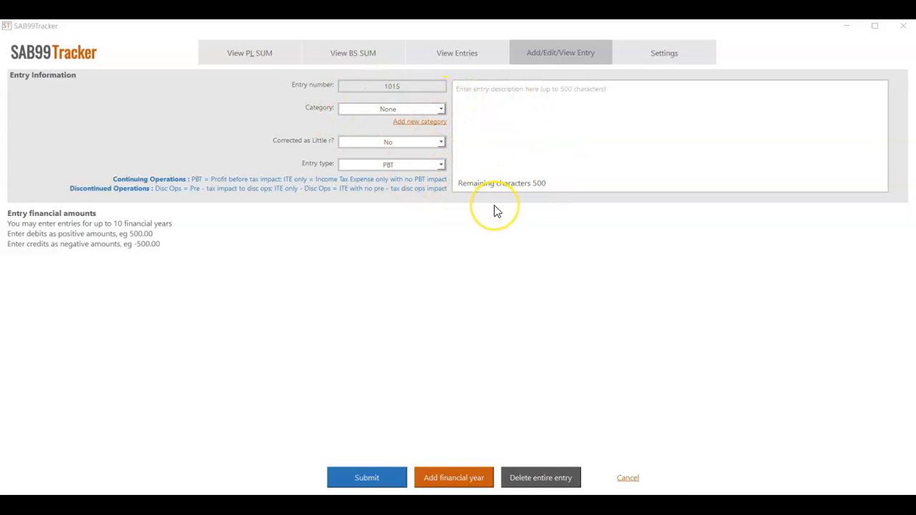
click(475, 139)
click(435, 109)
click(474, 96)
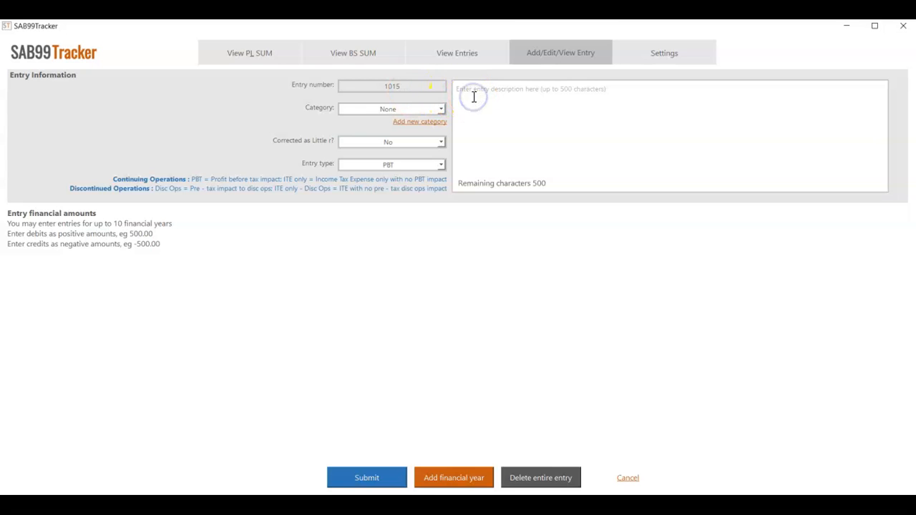
text(correct for deferred revenu)
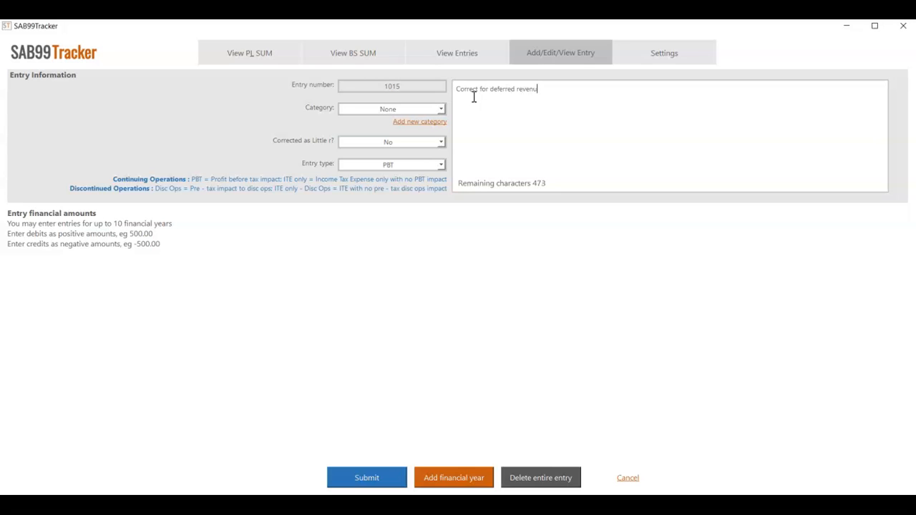
text(e understatement)
click(496, 111)
Set the new entry's category to Revenue, keeping Corrected as Little r at No and the entry type at PBT
click(386, 113)
click(442, 109)
click(419, 131)
click(459, 155)
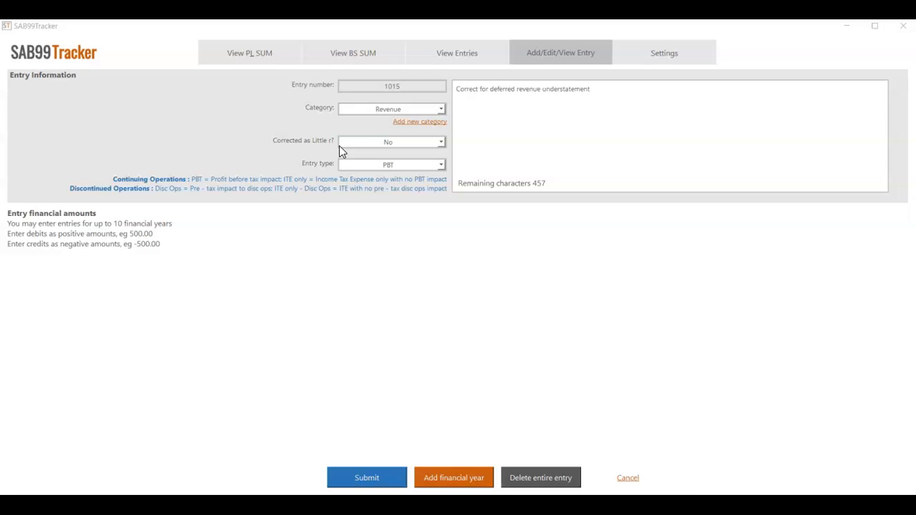
click(441, 144)
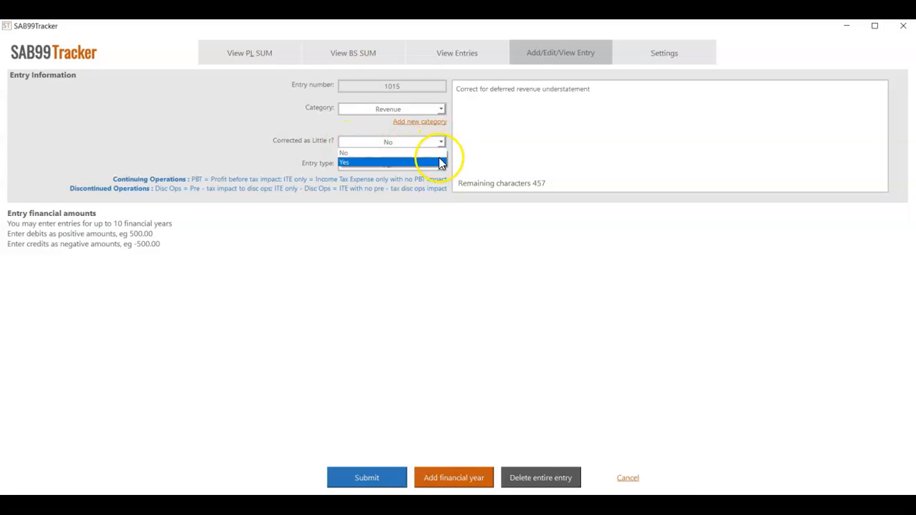
click(438, 153)
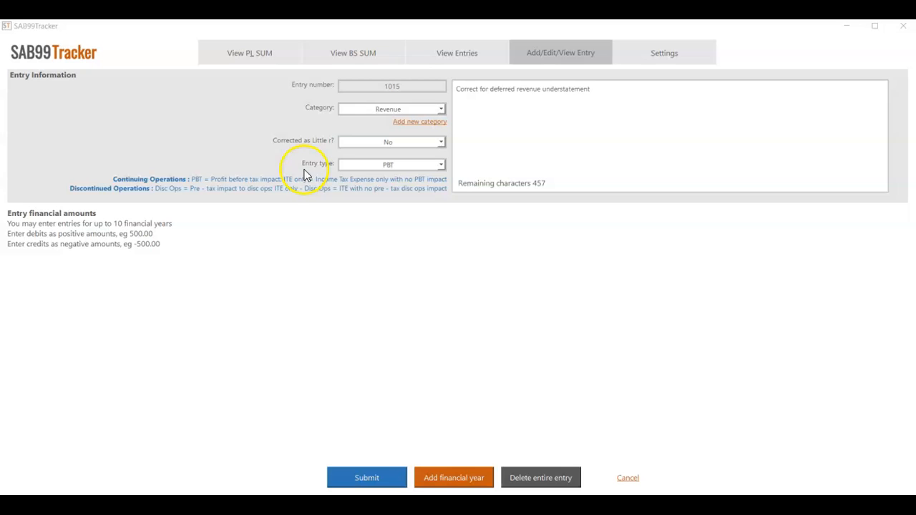
click(440, 164)
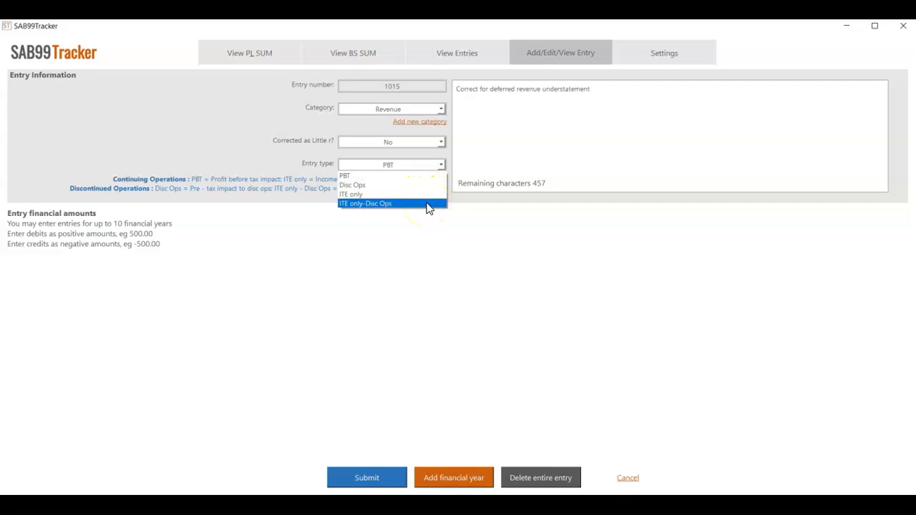
click(423, 176)
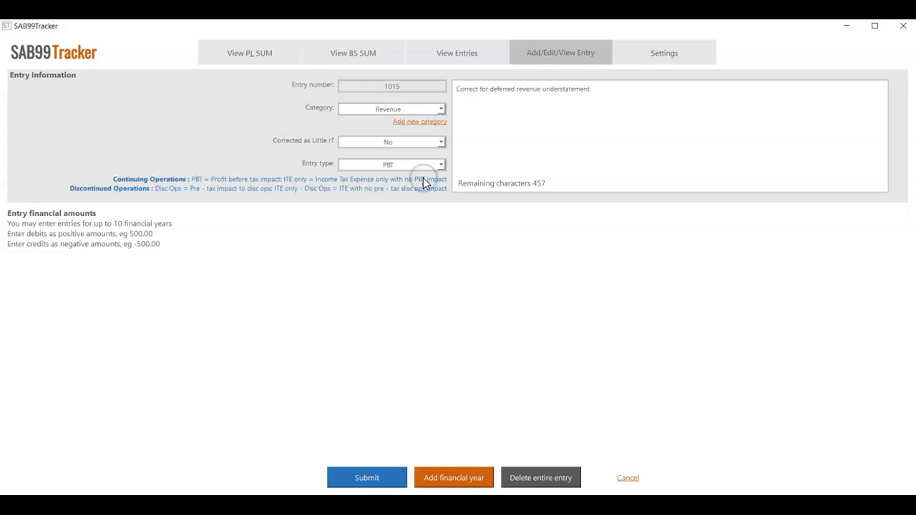
Add financial year 2017 to the entry
click(470, 257)
click(470, 241)
click(462, 485)
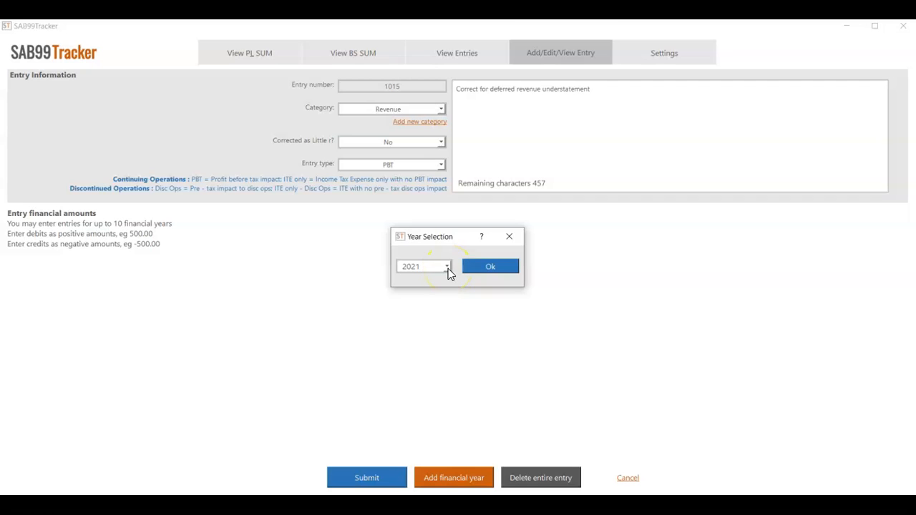
click(447, 267)
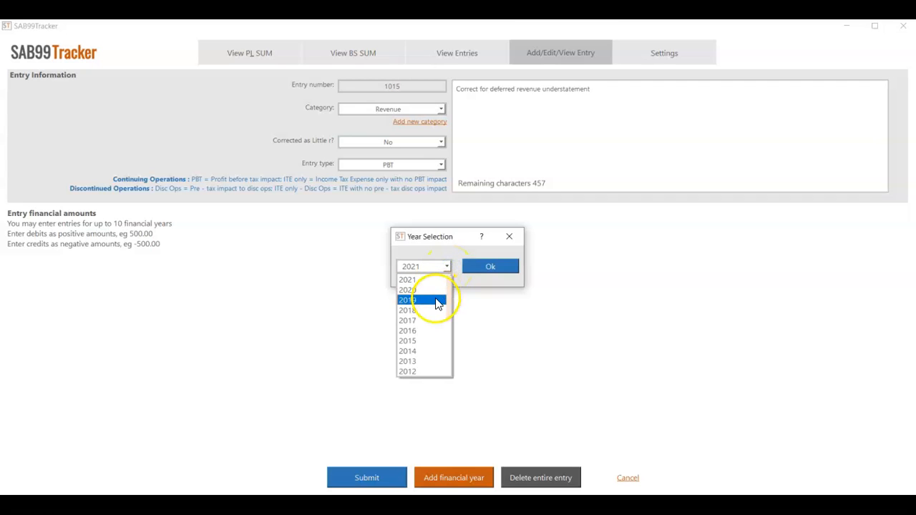
click(423, 321)
click(491, 267)
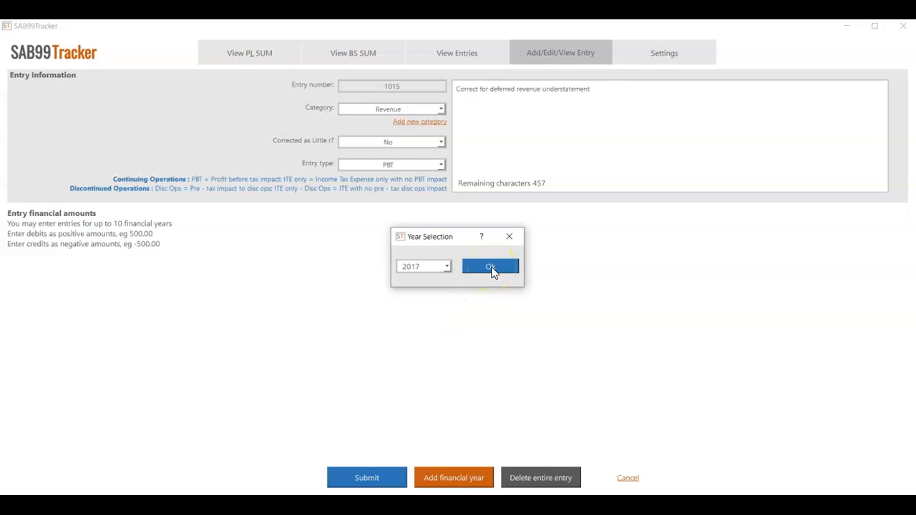
click(491, 267)
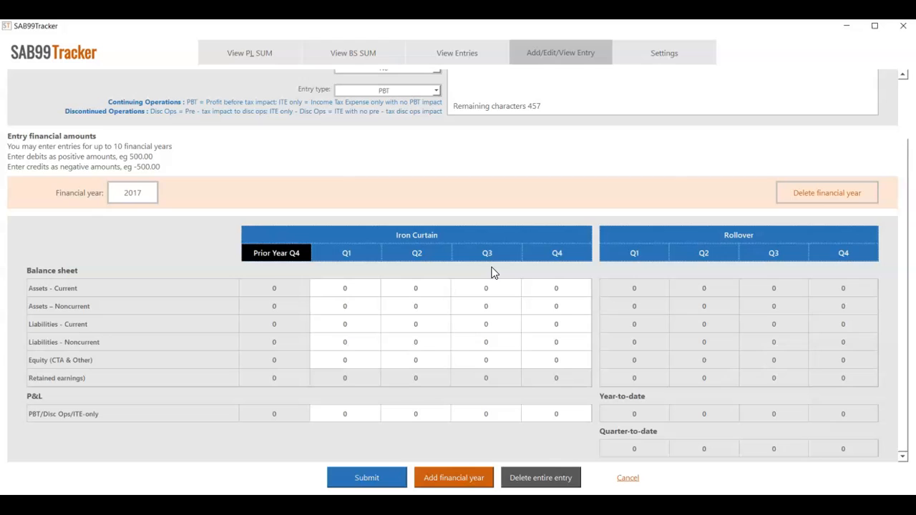
Enter 5,000 for the 2017 Q4 P&L amount and -5,000 for Q4 current liabilities
click(533, 283)
click(553, 410)
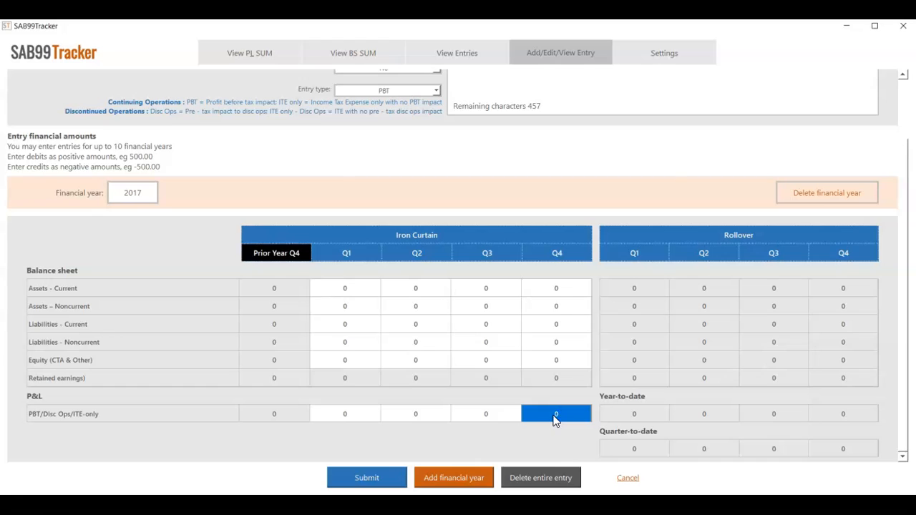
text(5000)
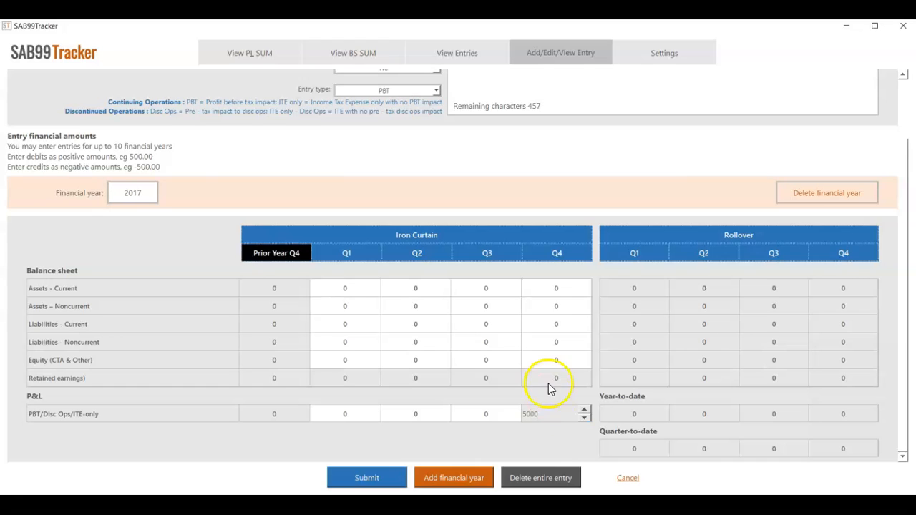
click(555, 326)
text(-)
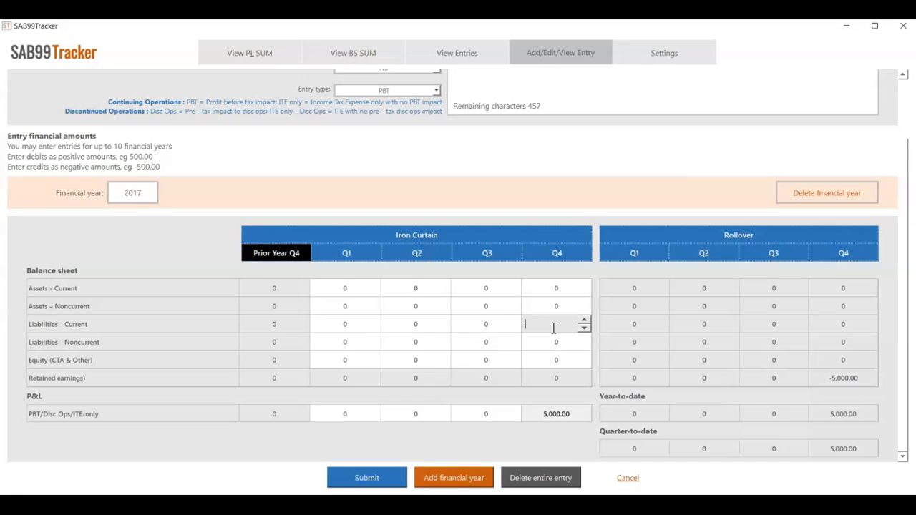
text(5,00000)
click(556, 378)
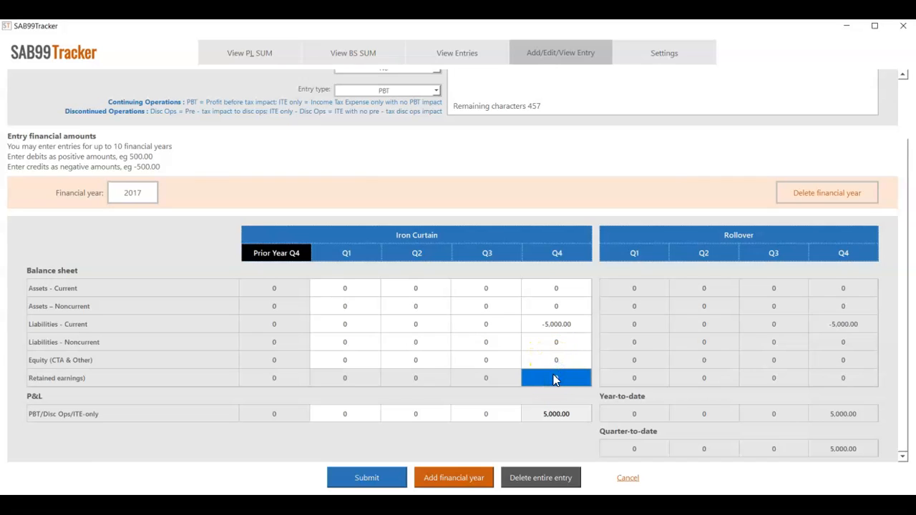
click(595, 383)
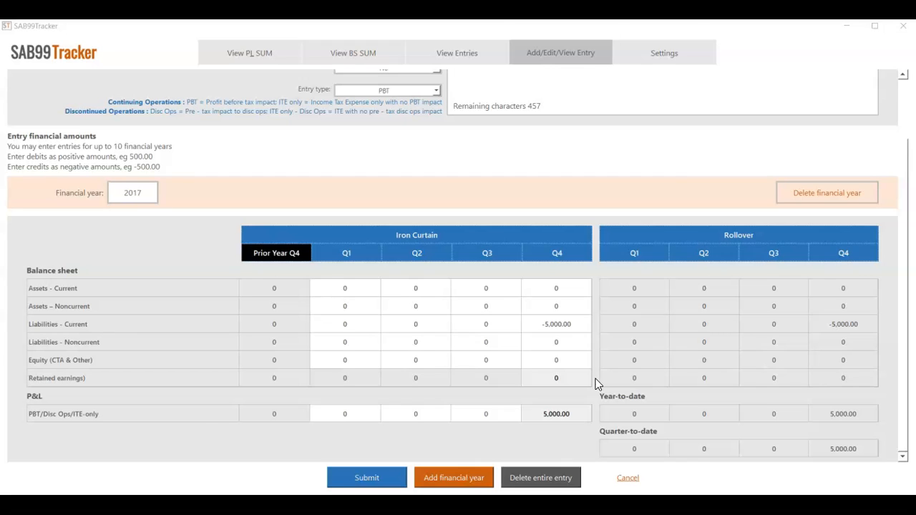
click(568, 403)
Add financial year 2018 to the entry
click(460, 477)
click(448, 267)
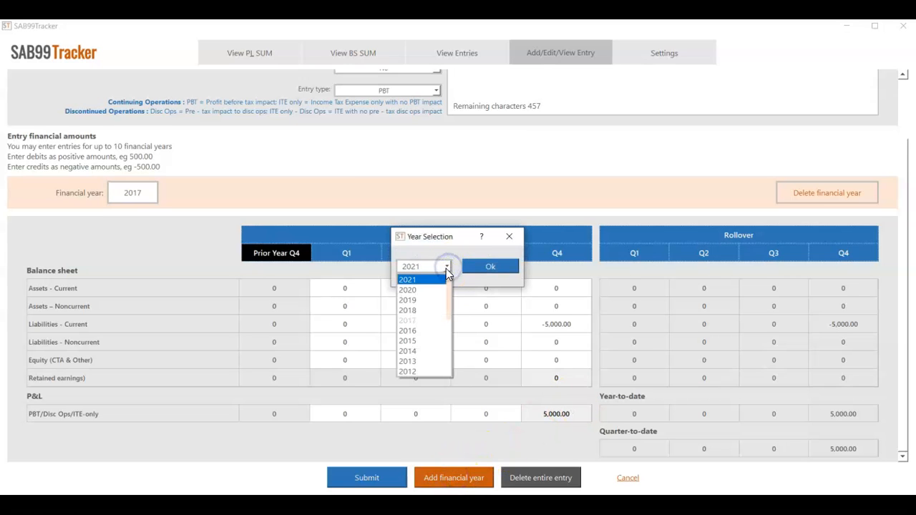
click(420, 309)
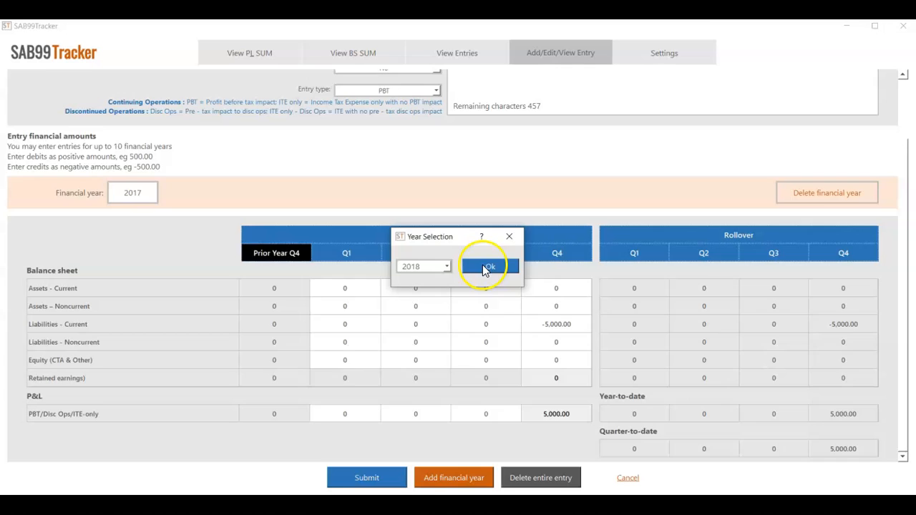
click(478, 268)
click(334, 279)
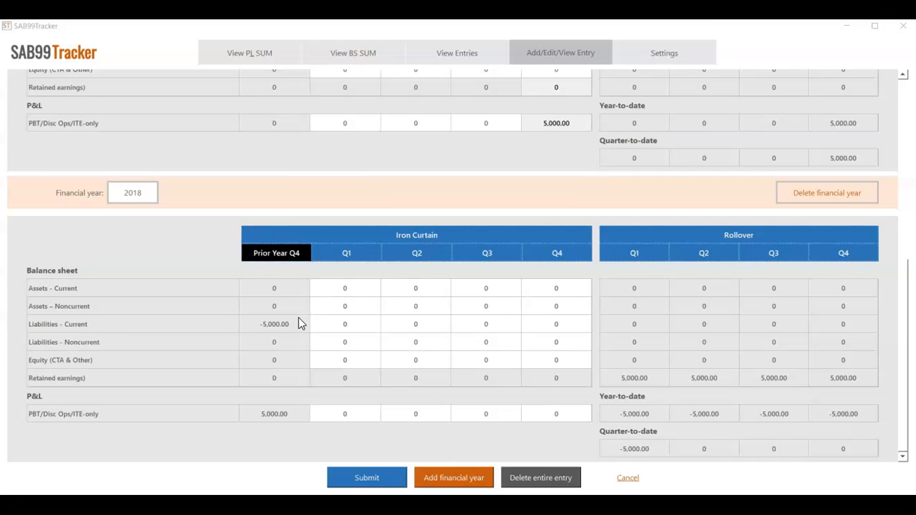
Enter -3,000 for 2018 Q1 current liabilities and 3,000 for the Q1 P&L amount
click(328, 329)
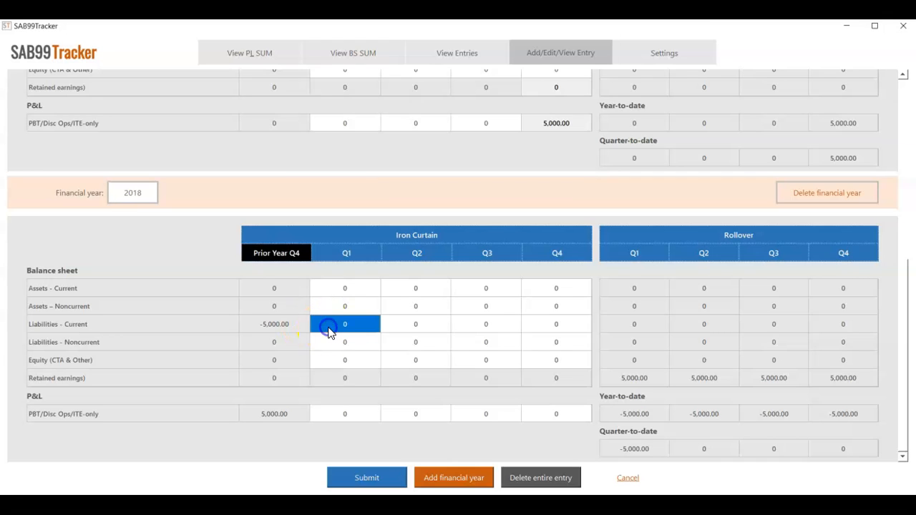
text(-3,000)
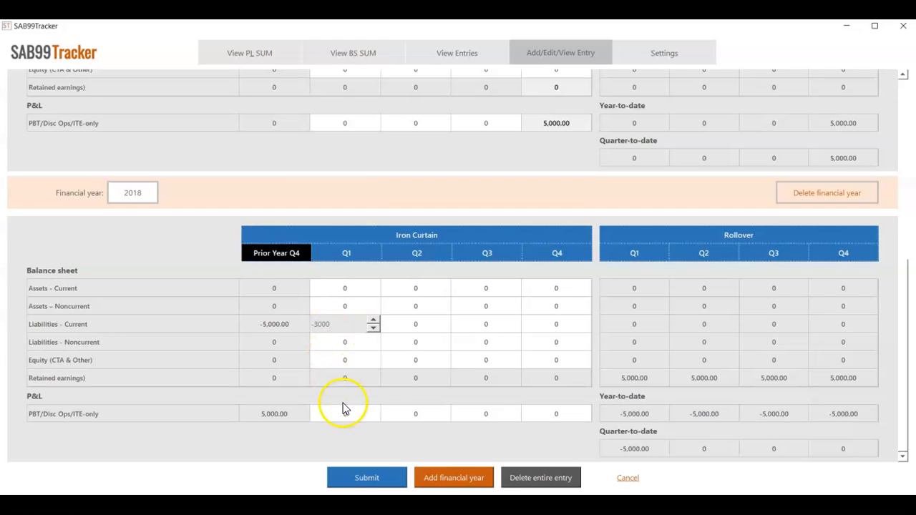
click(343, 415)
text(3000)
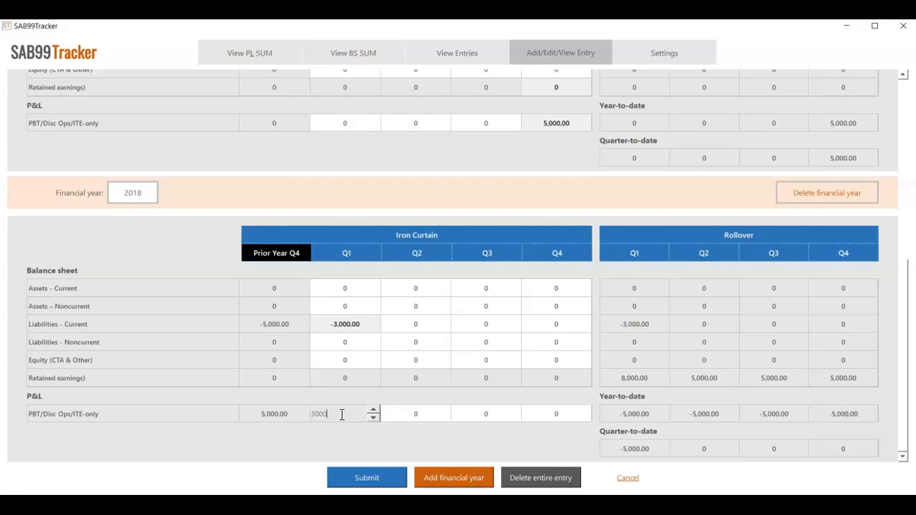
Enter -6,000 for 2018 Q2 current liabilities and 6,000 for the Q2 P&L amount
click(418, 323)
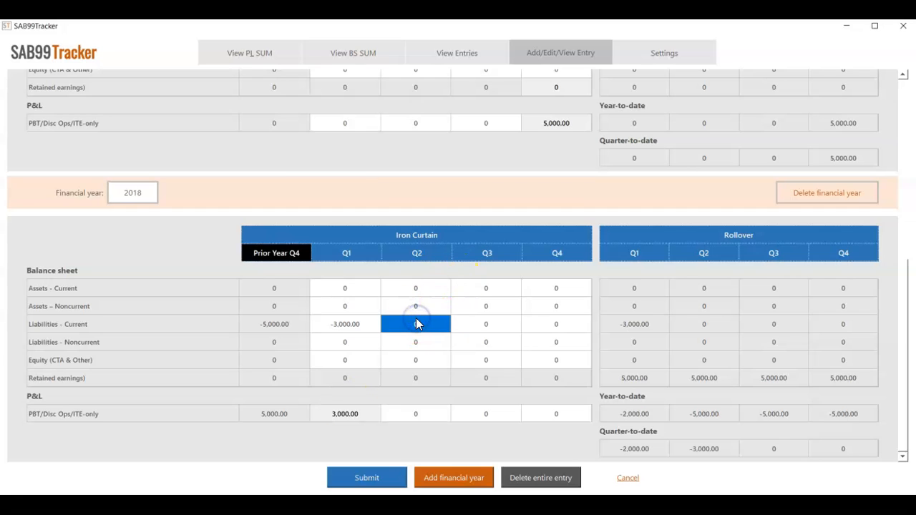
text(-6000)
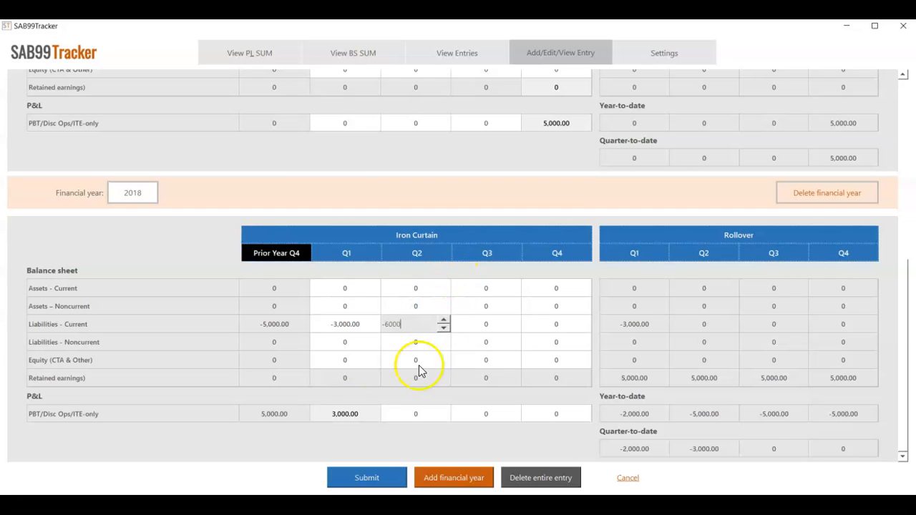
click(413, 409)
text(6,000)
Enter -9,000 for 2018 Q3 current liabilities and 9,000 for the Q3 P&L amount
click(491, 324)
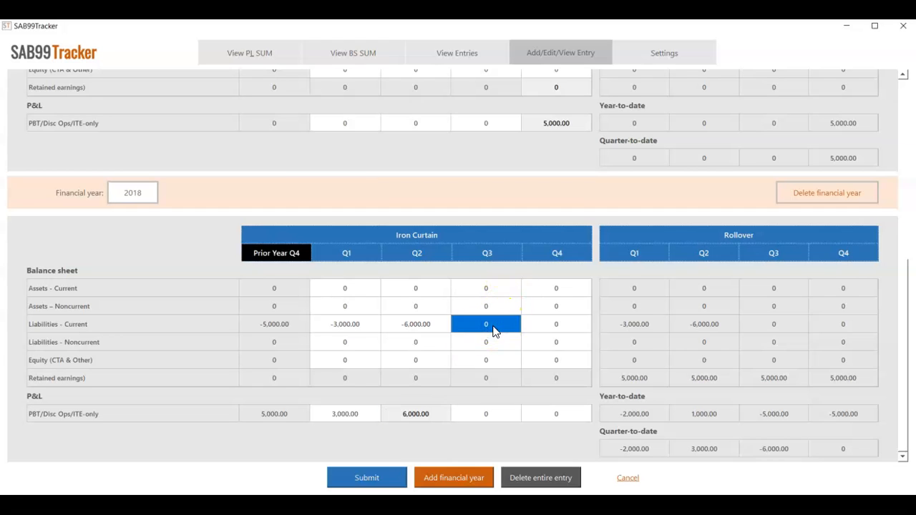
text(-9000)
click(489, 412)
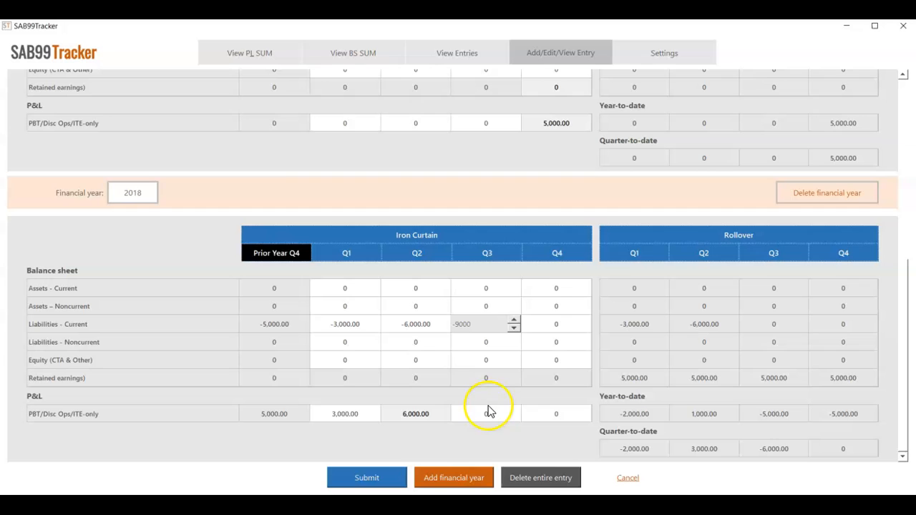
text(9000)
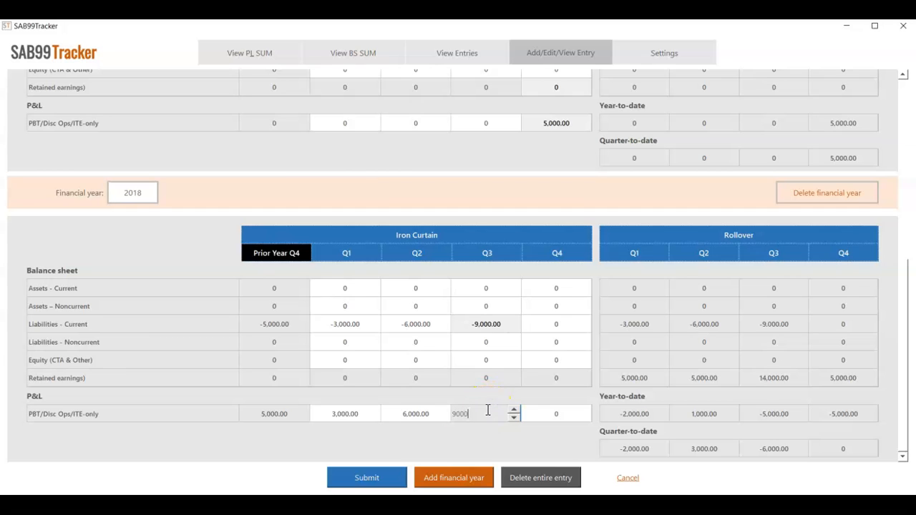
Enter -7,000 for 2018 Q4 current liabilities and 7,000 for the Q4 P&L amount
click(556, 331)
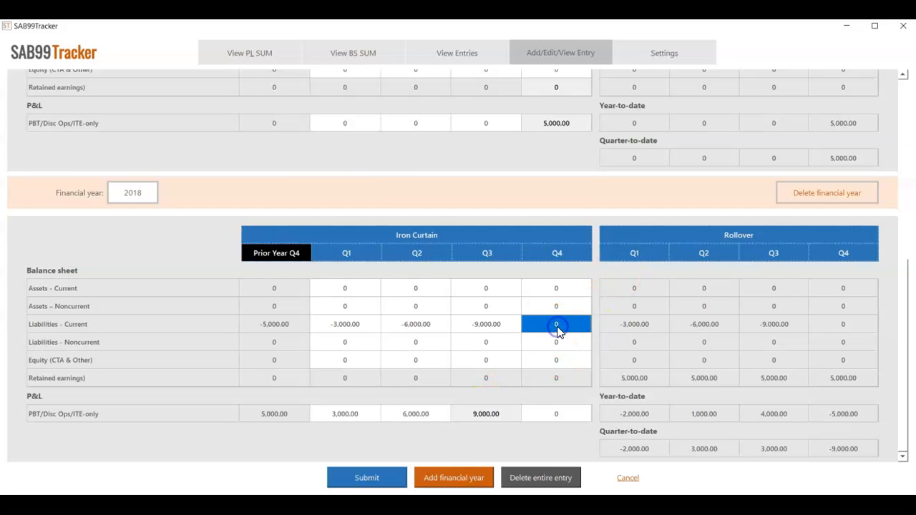
text(-7000)
click(559, 413)
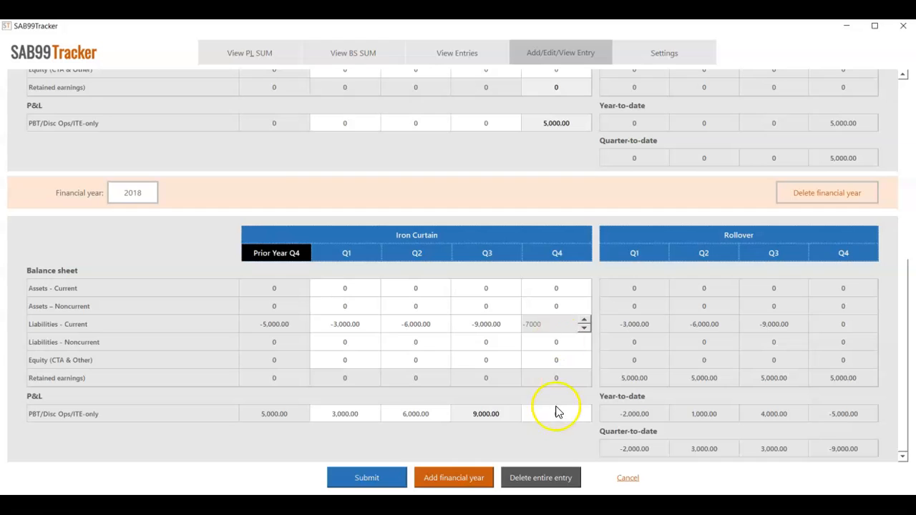
text(7,00)
text(000)
click(557, 439)
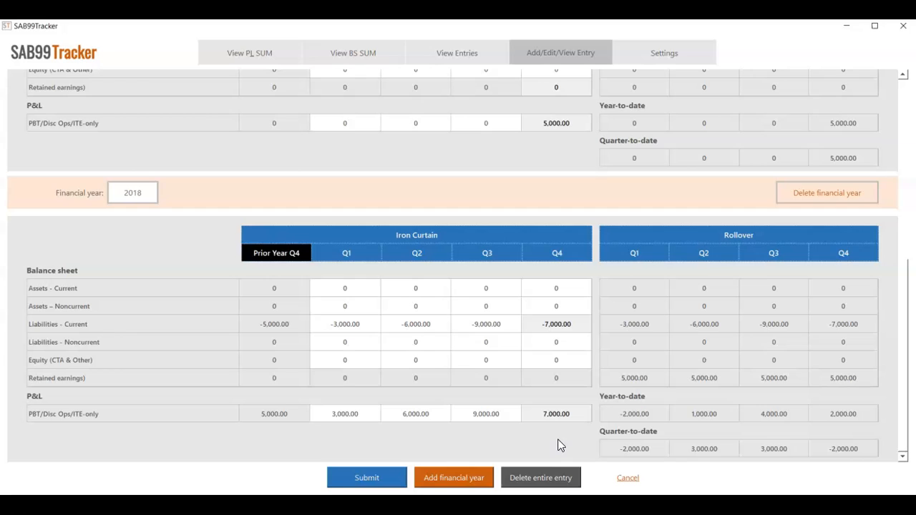
Add financial year 2019 to the entry
key(alt+Tab)
click(458, 475)
click(447, 267)
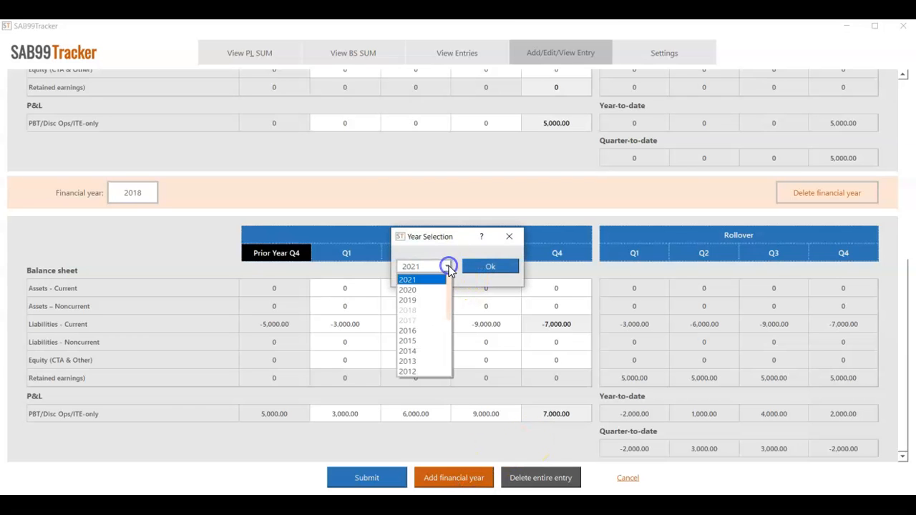
click(420, 301)
click(485, 267)
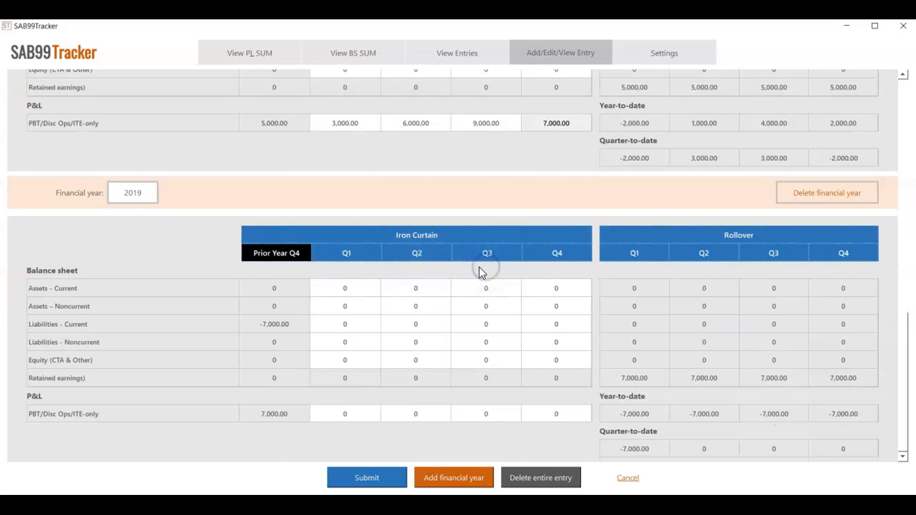
Enter -8,500 for 2019 Q1 current liabilities and 8,500 for the Q1 P&L amount
click(354, 326)
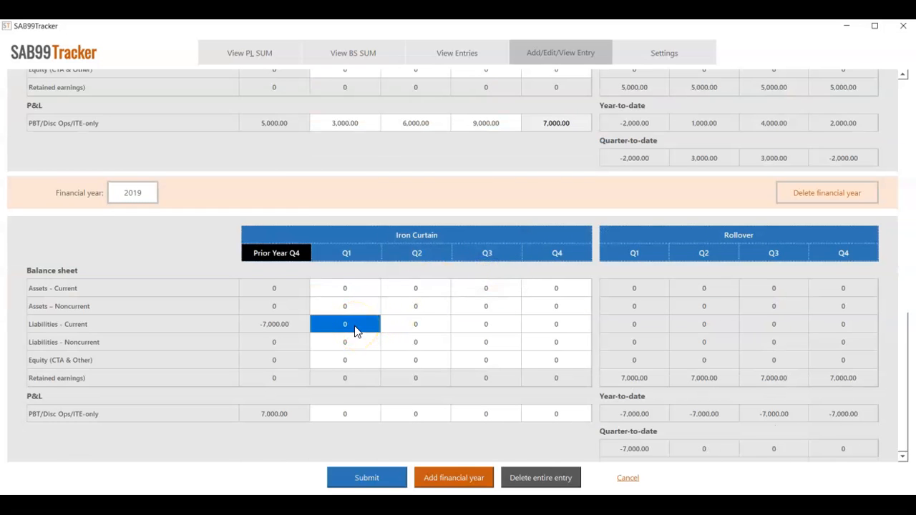
text(-8500)
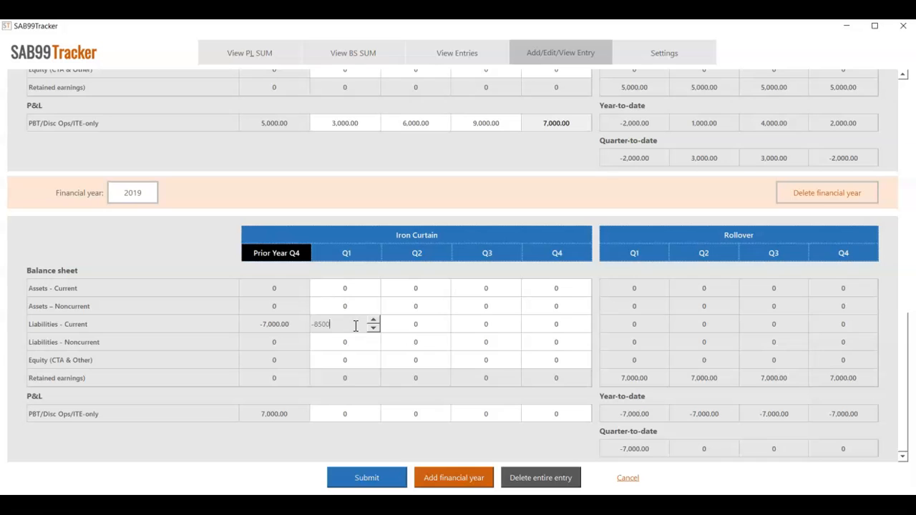
click(335, 422)
text(8500)
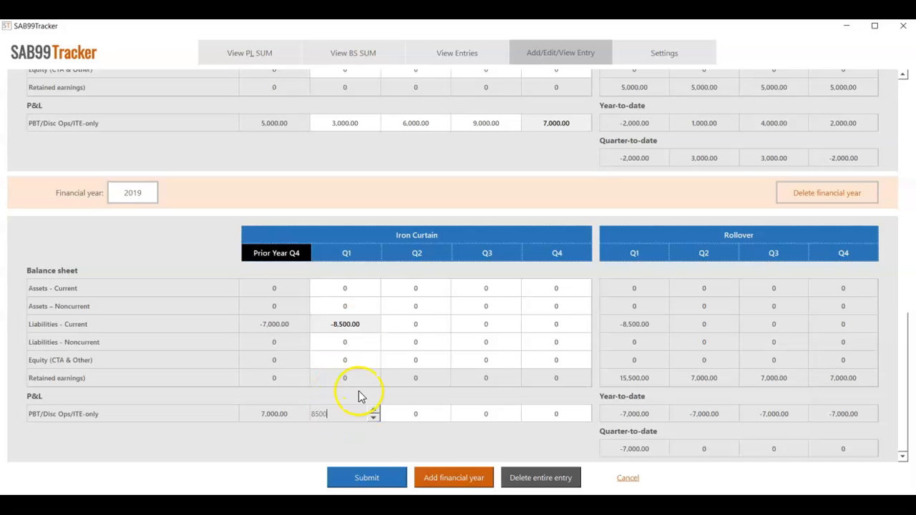
Enter -9,900 for 2019 Q2 current liabilities and 9,900 for the Q2 P&L amount
click(425, 331)
text(-9900)
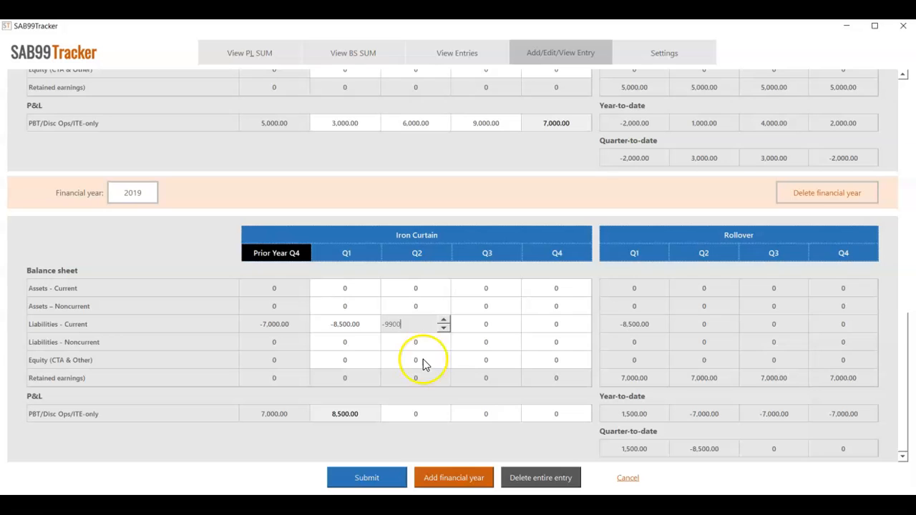
click(409, 408)
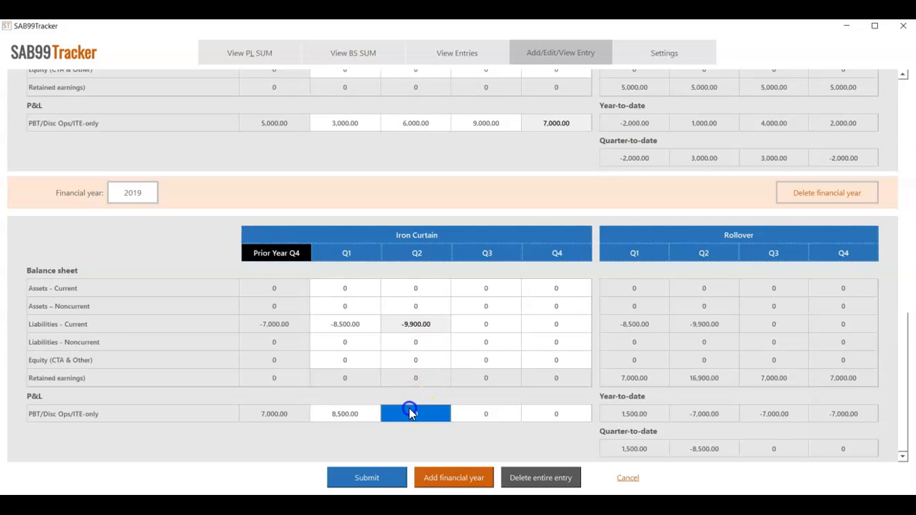
text(9,900)
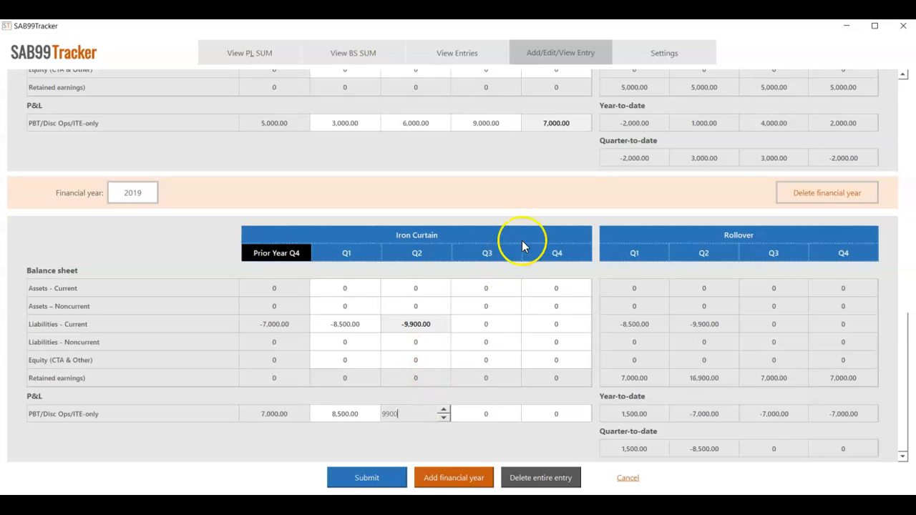
Enter -6,500 for 2019 Q3 current liabilities and 6,500 for the Q3 P&L amount
click(484, 326)
text(-6500)
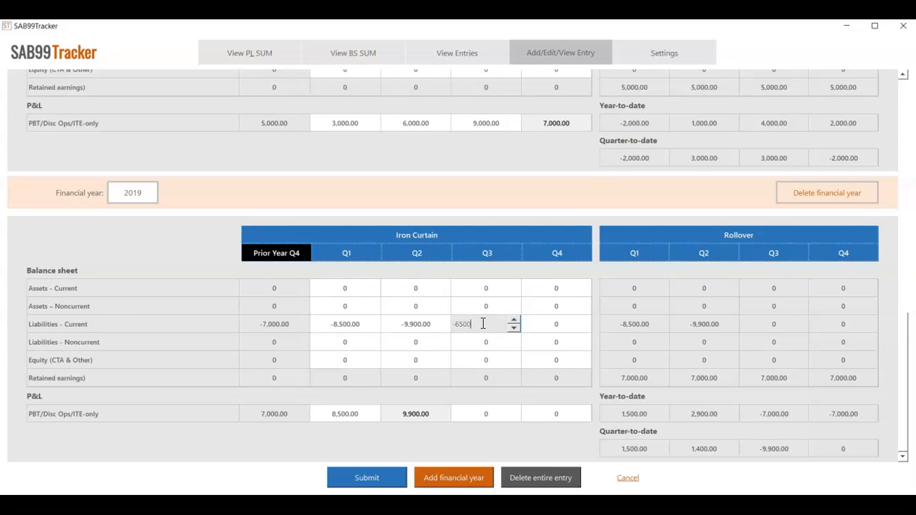
click(471, 414)
text(6500)
Enter -5,500 for 2019 Q4 current liabilities and 5,500 for the Q4 P&L amount
click(556, 325)
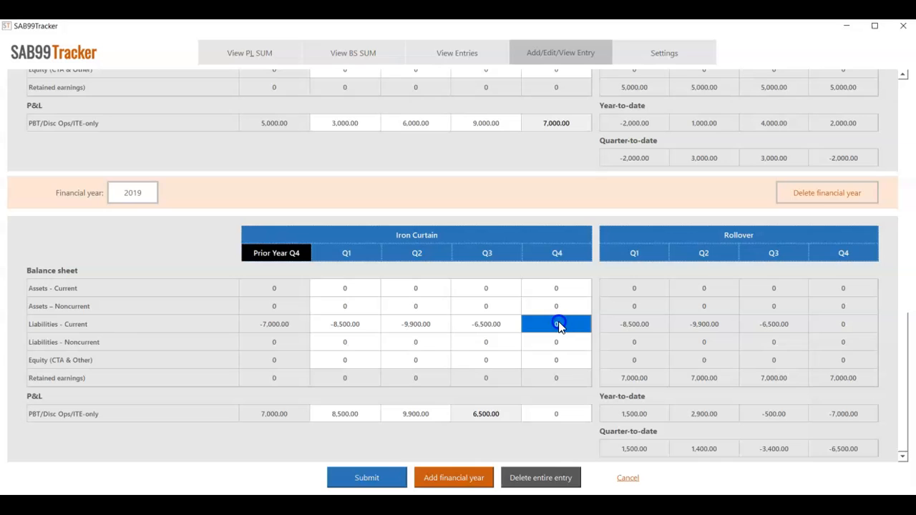
text(-5500)
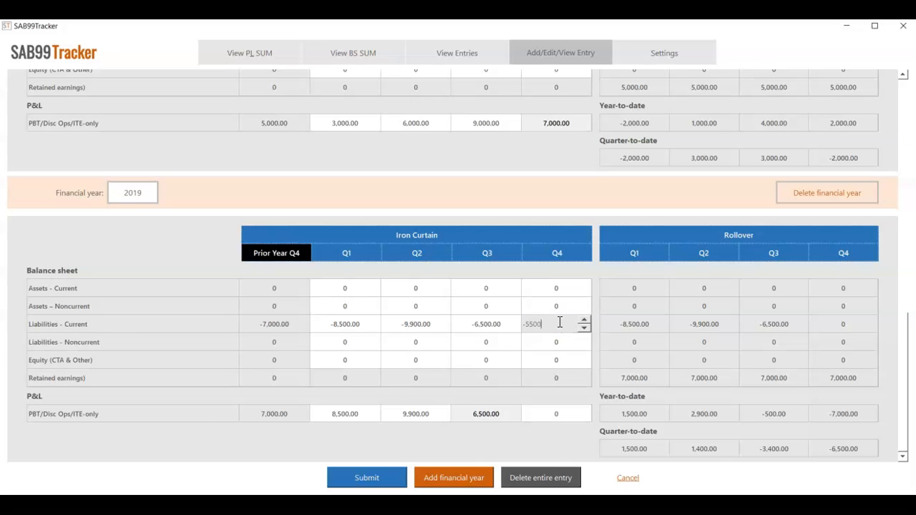
click(560, 331)
click(552, 416)
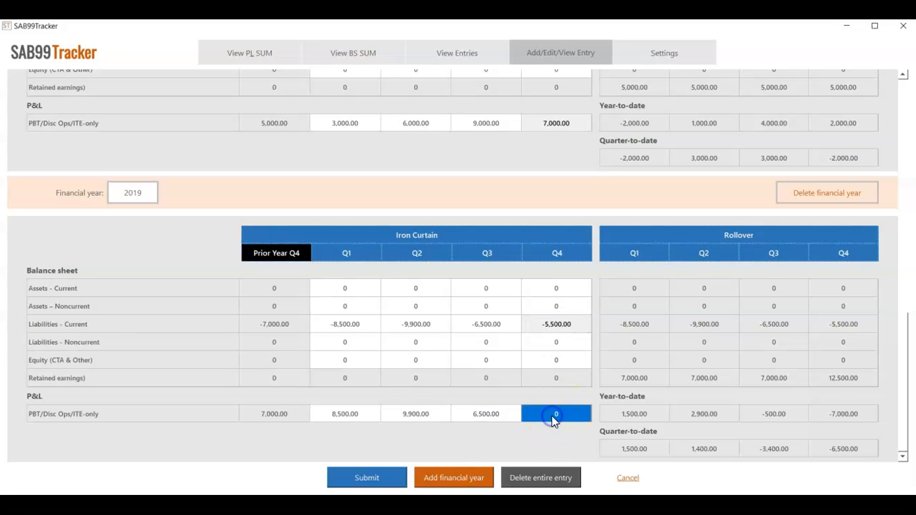
text(5500)
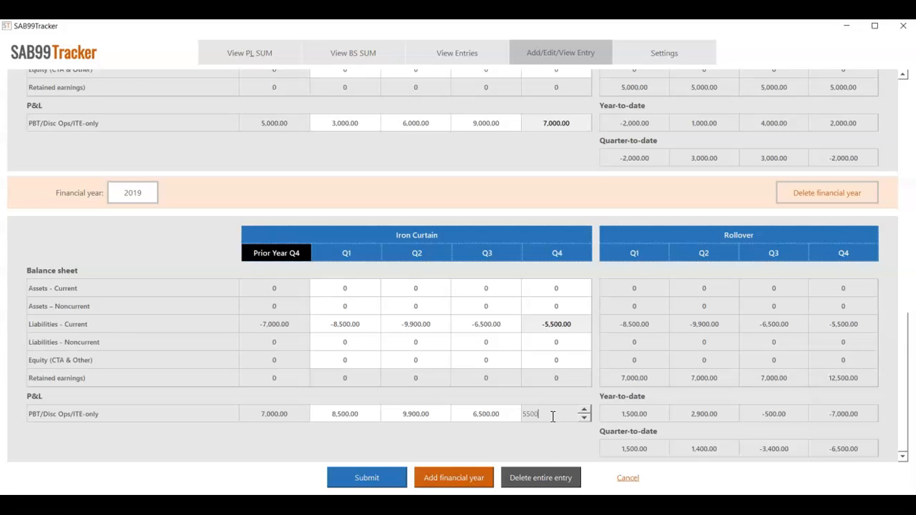
click(543, 450)
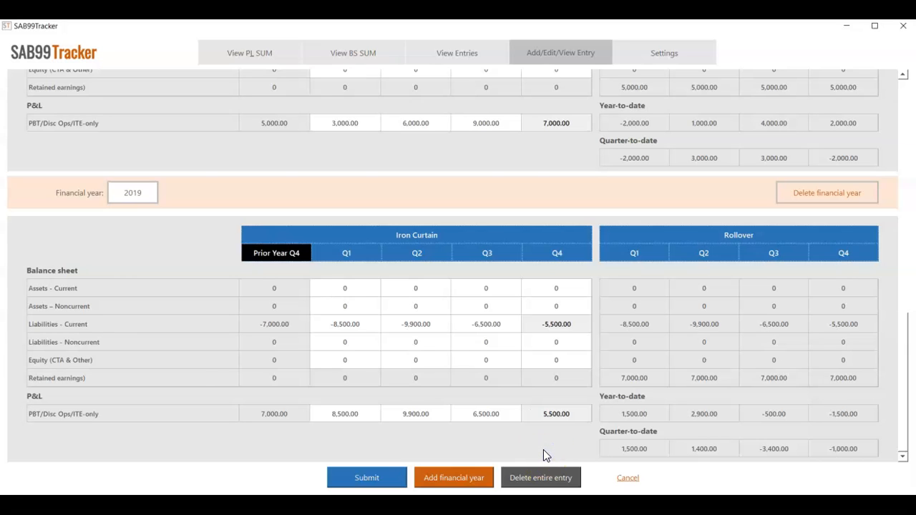
Add financial year 2020 to the entry
click(597, 397)
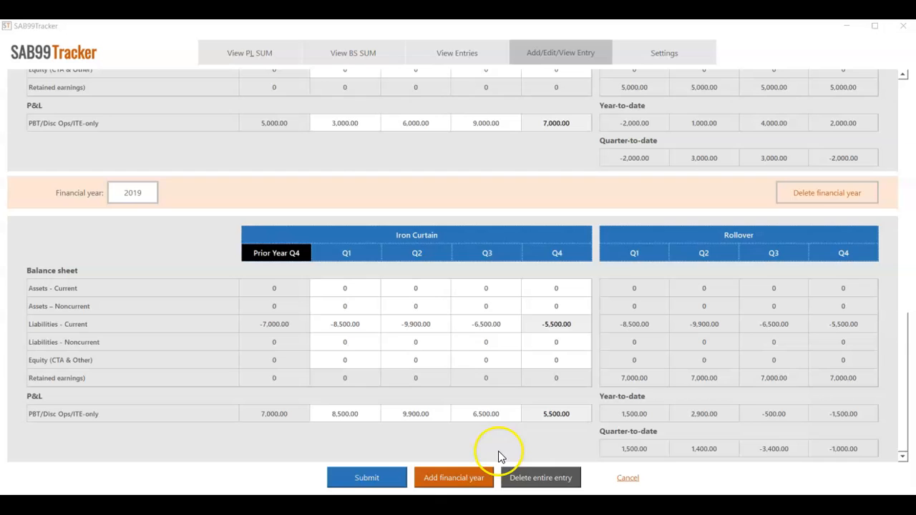
click(455, 477)
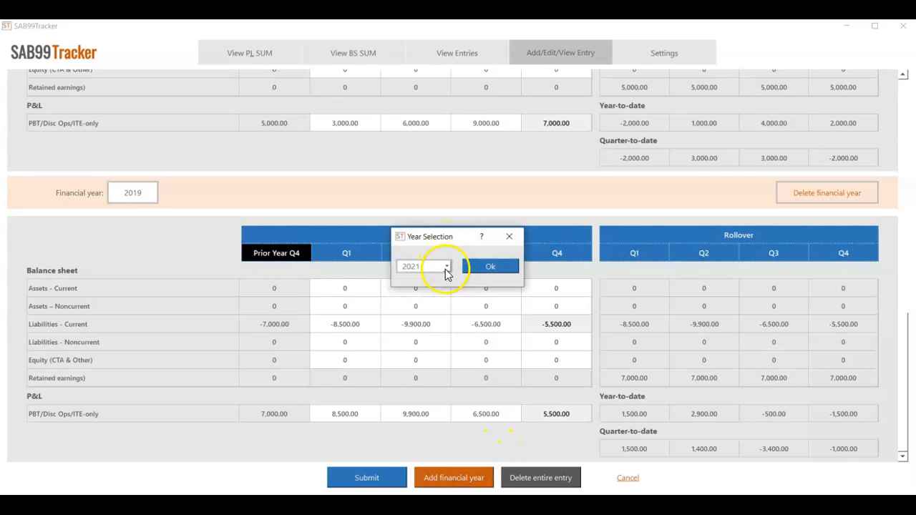
click(446, 266)
click(426, 292)
click(478, 271)
Enter -3,000 for 2020 Q1 current liabilities and 3,000 for the Q1 P&L amount
click(347, 328)
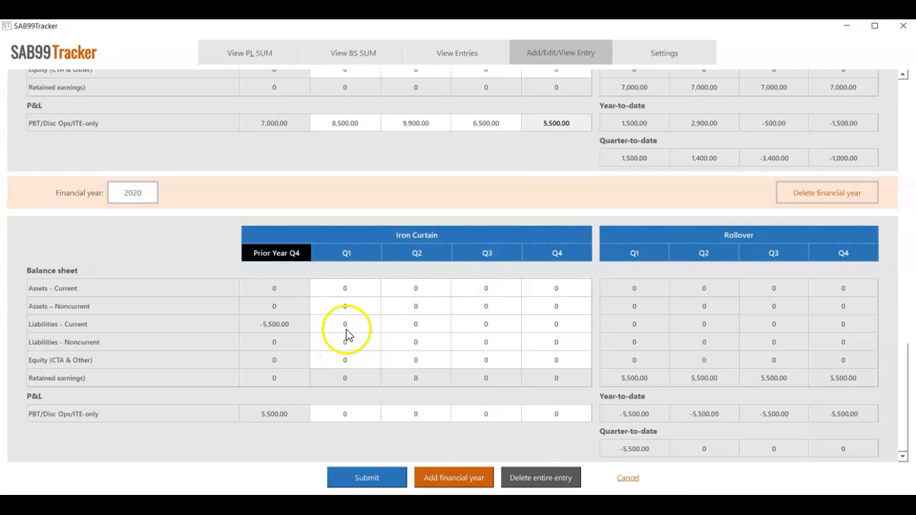
text(-3,000)
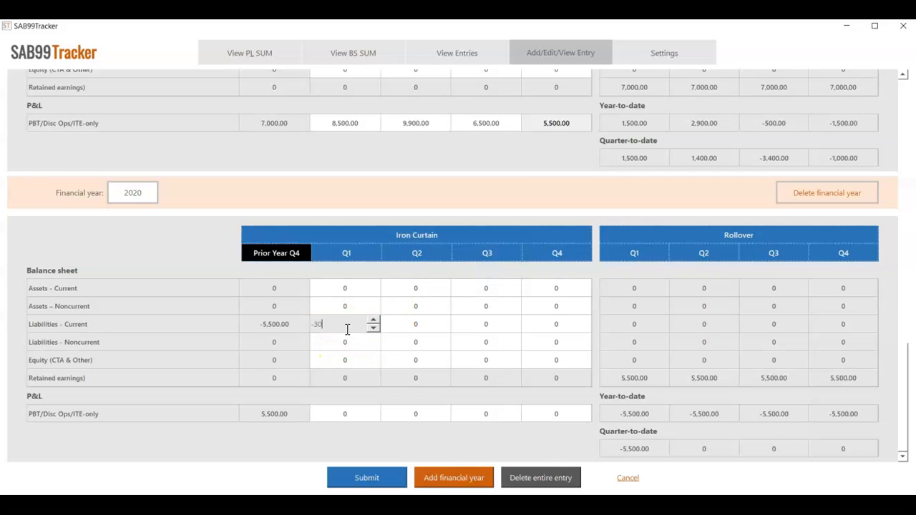
click(343, 415)
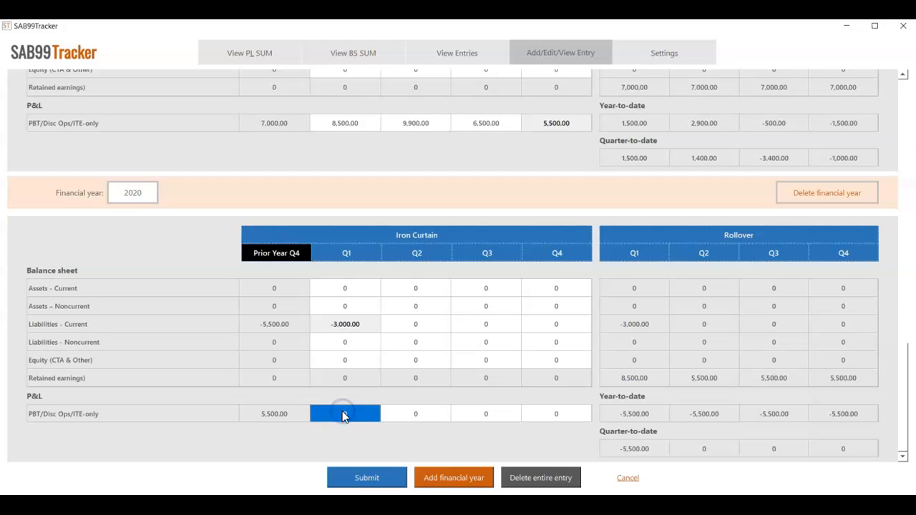
text(3000)
Enter -6,500 for 2020 Q2 current liabilities and 6,000 for the Q2 P&L amount
click(427, 328)
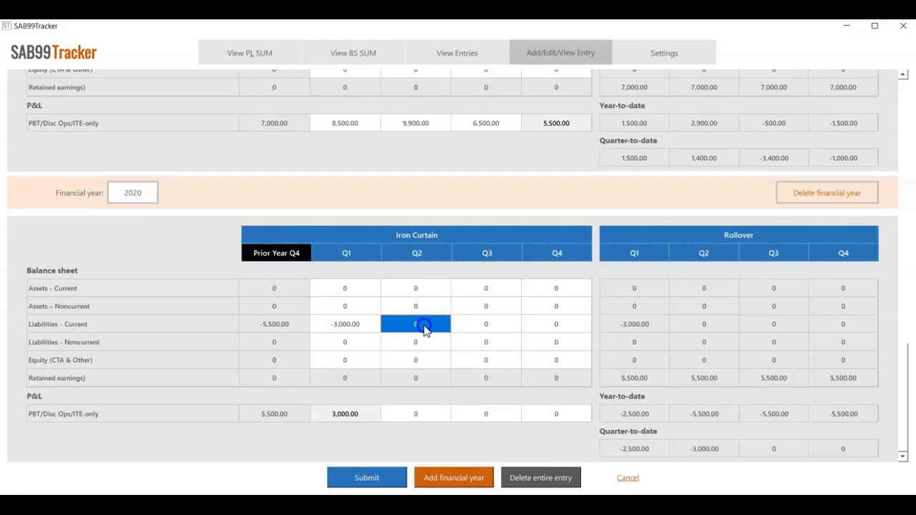
text(-6,5)
text(00)
click(413, 415)
text(6000)
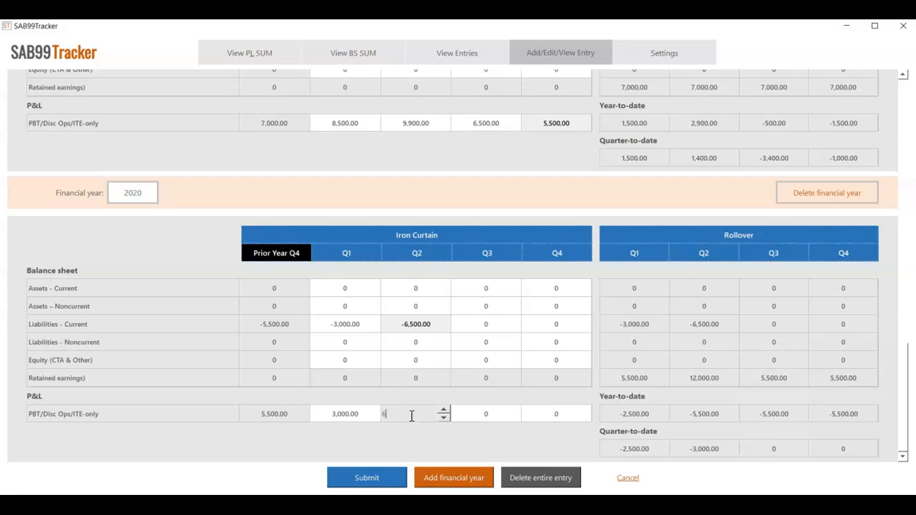
click(422, 451)
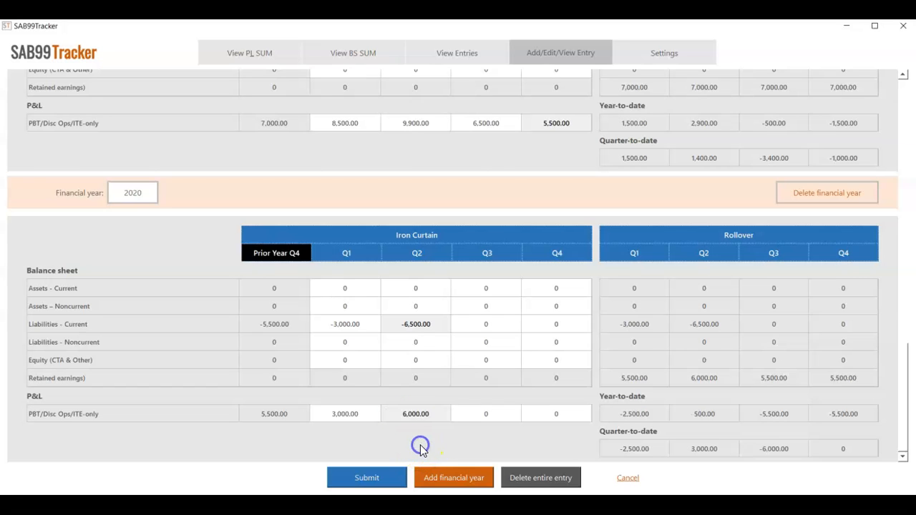
Try to submit the entry with the 2020 amounts as entered
click(518, 358)
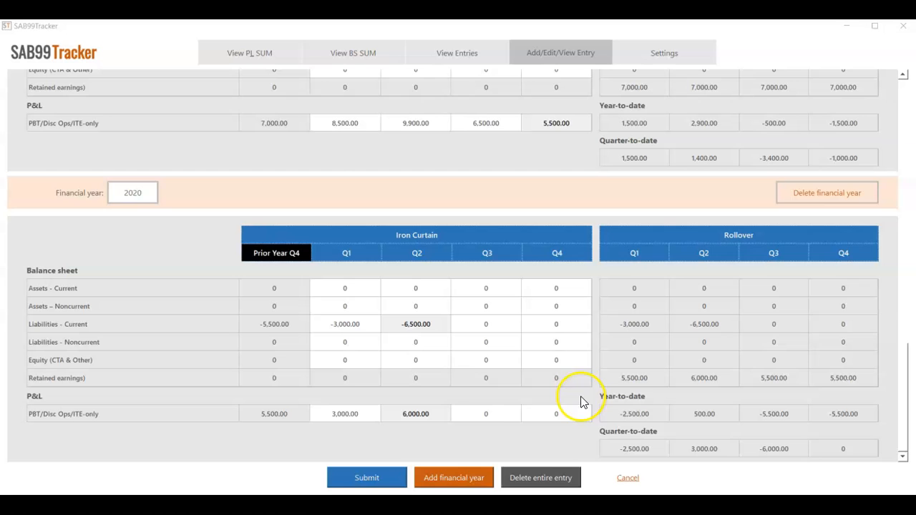
click(366, 478)
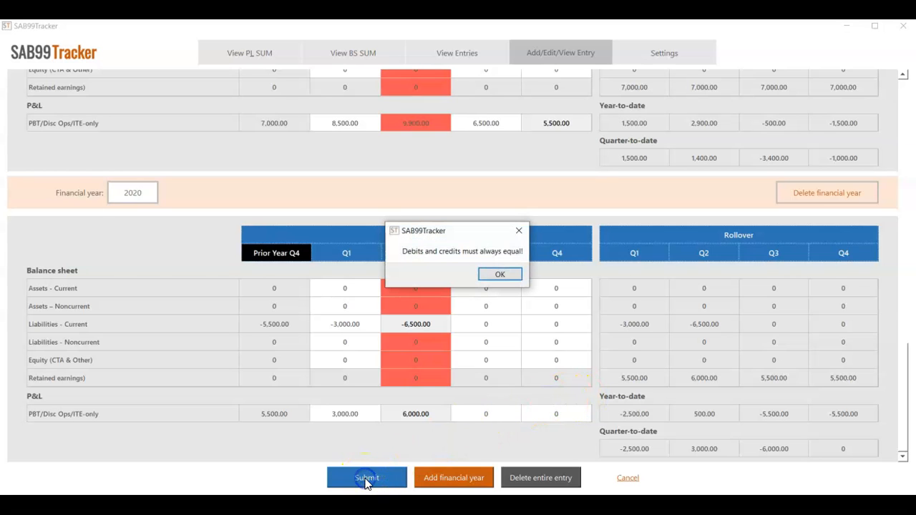
click(500, 275)
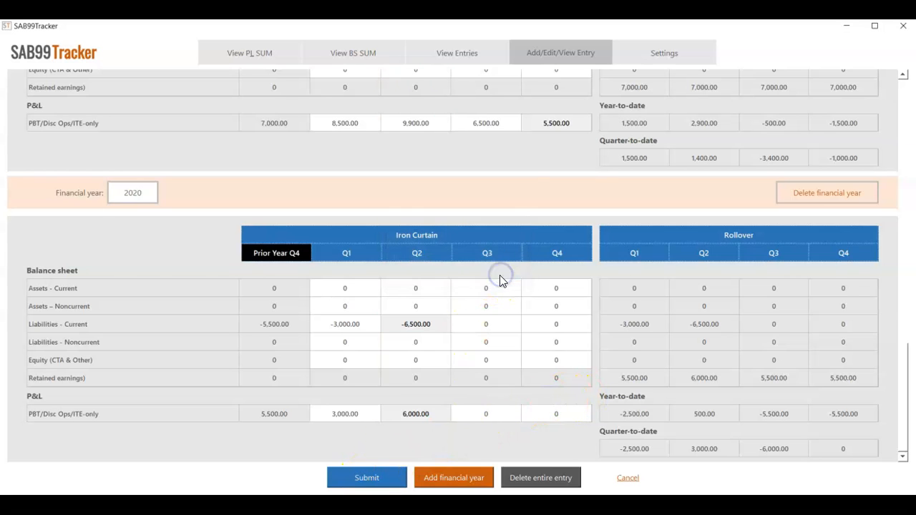
Set the 2020 Q2 P&L amount to 6,500 and submit the entry
click(413, 417)
click(413, 417)
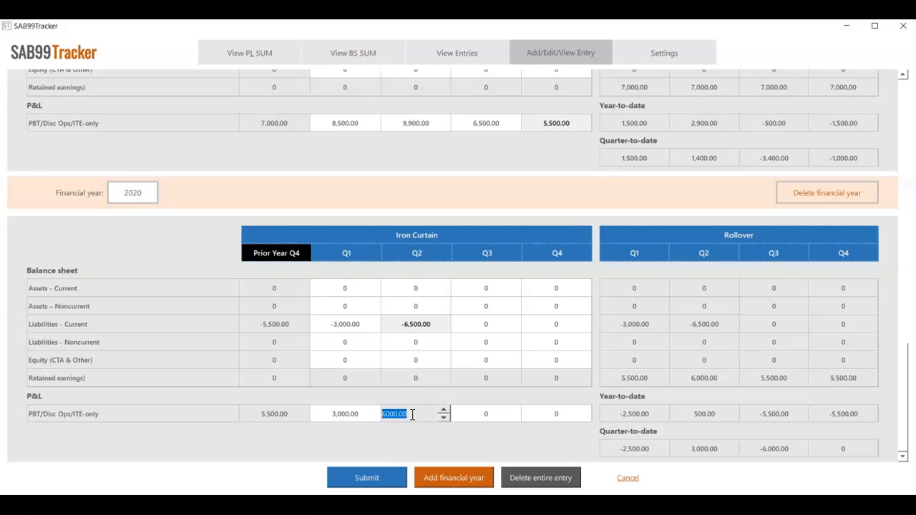
text(6,500)
click(496, 395)
click(393, 486)
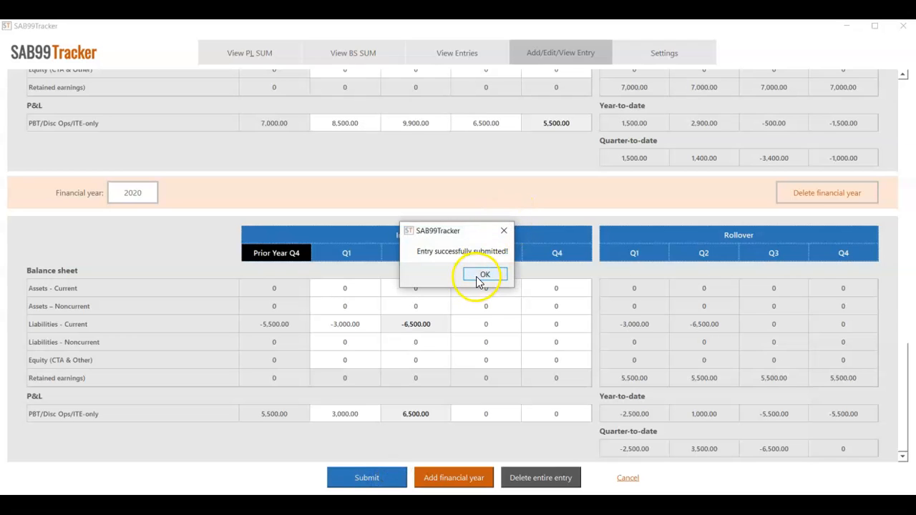
Close the submission confirmation and list all entries for financial year 2020, period Q3
click(484, 275)
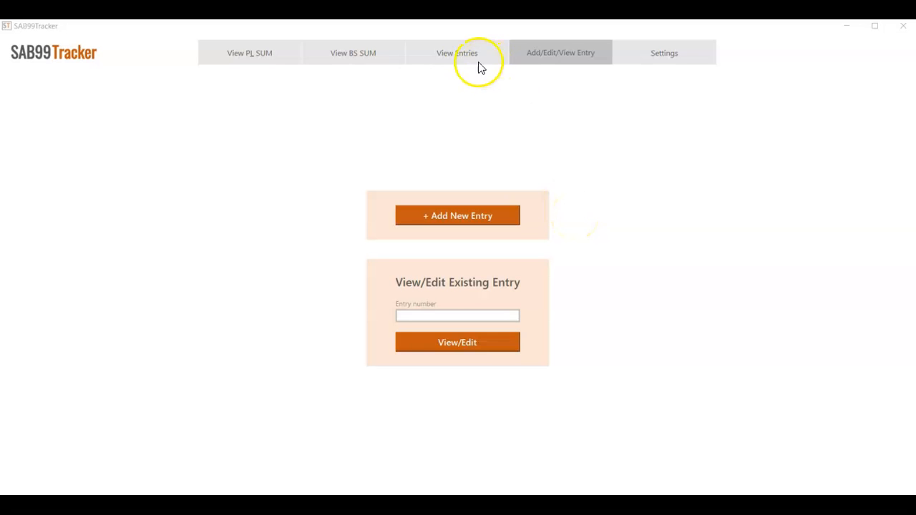
click(457, 54)
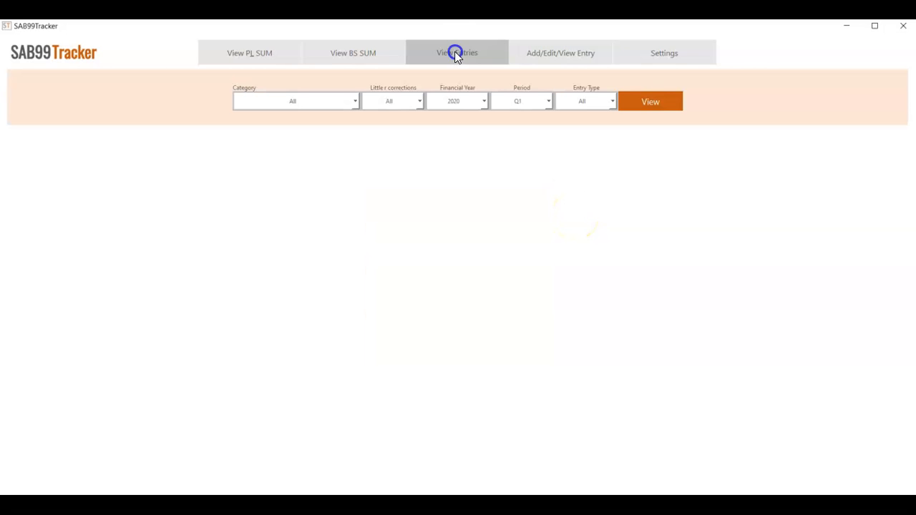
click(549, 102)
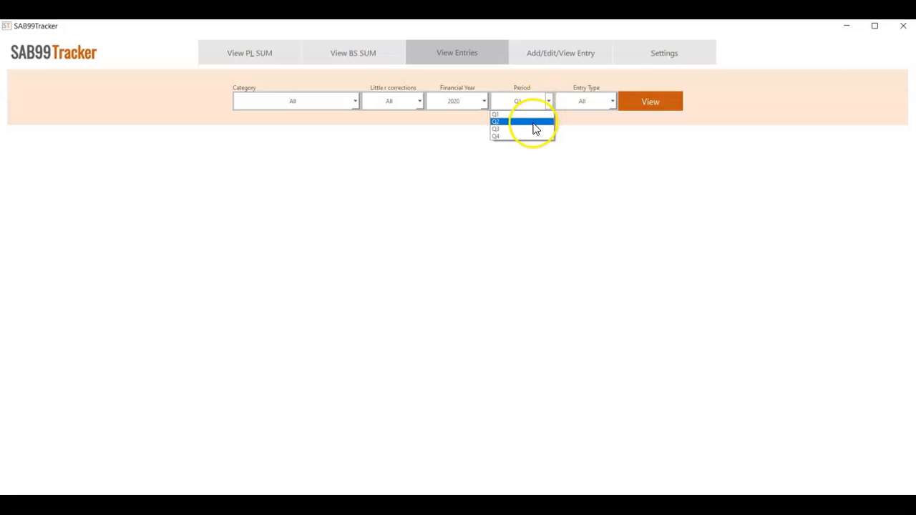
click(531, 129)
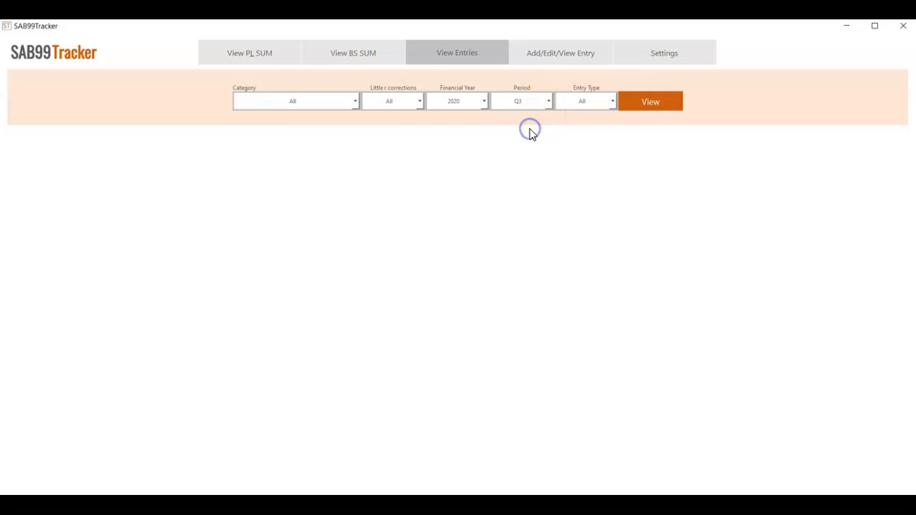
click(653, 102)
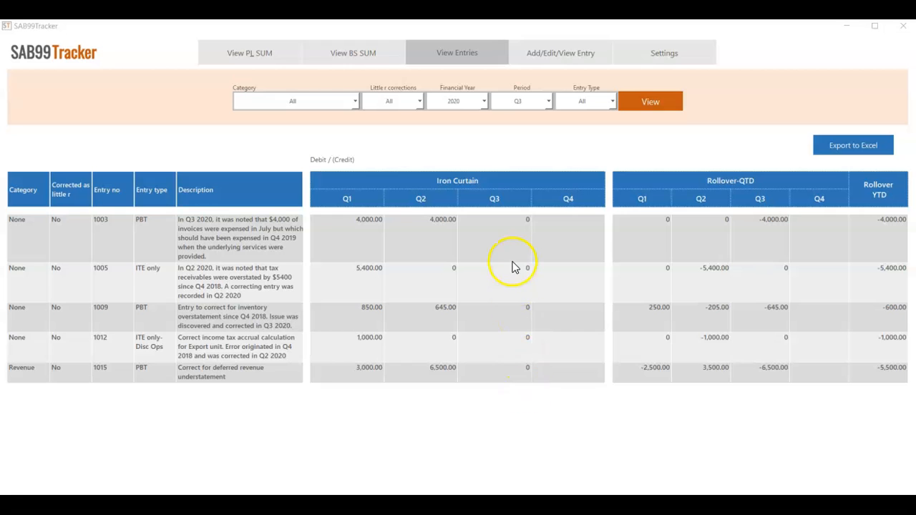
List the entries for financial year 2019, period Q4, and examine the deferred revenue correction at the end of the list
click(482, 101)
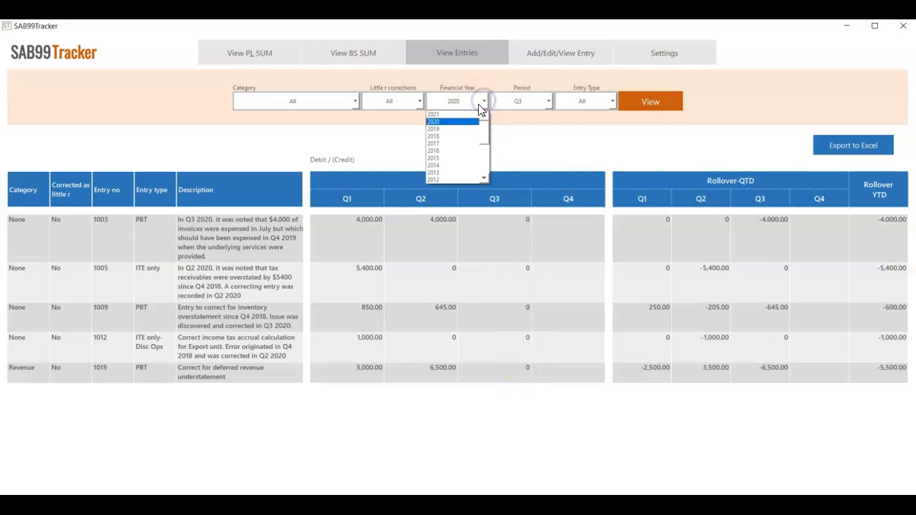
click(458, 131)
click(549, 101)
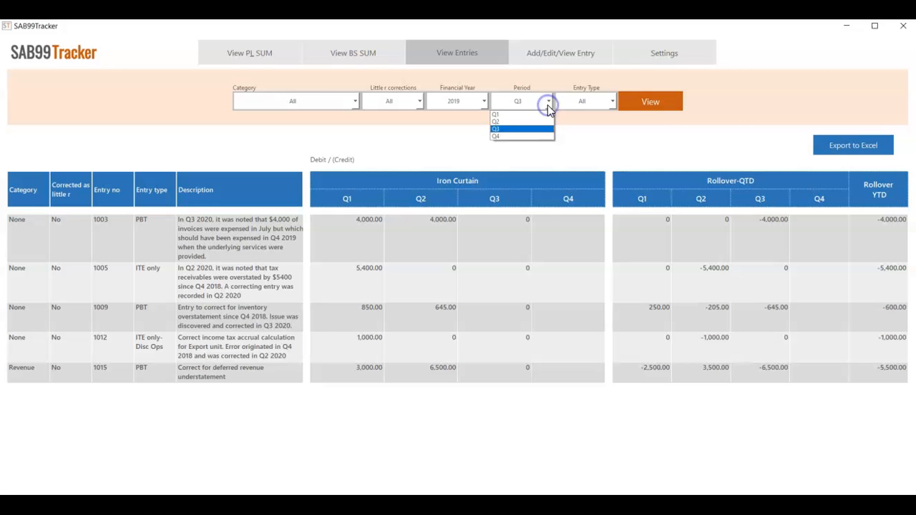
click(525, 138)
click(657, 100)
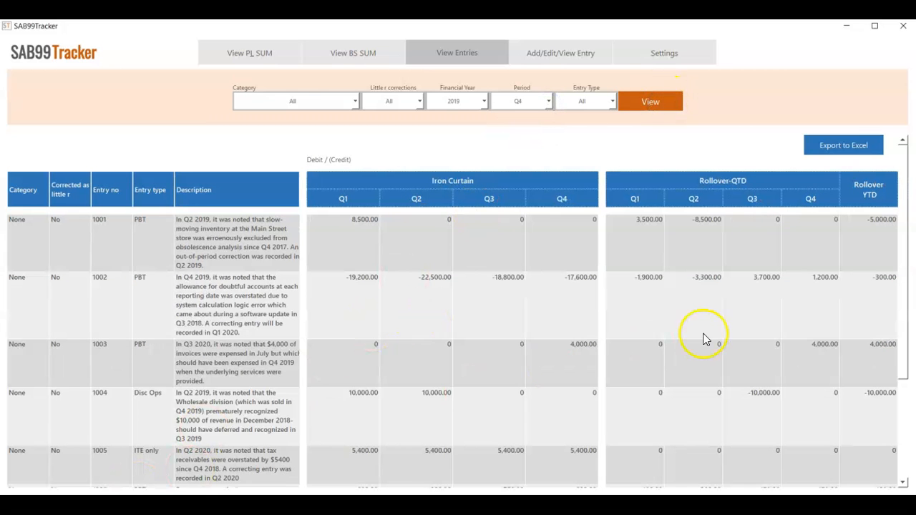
drag(905, 194, 911, 363)
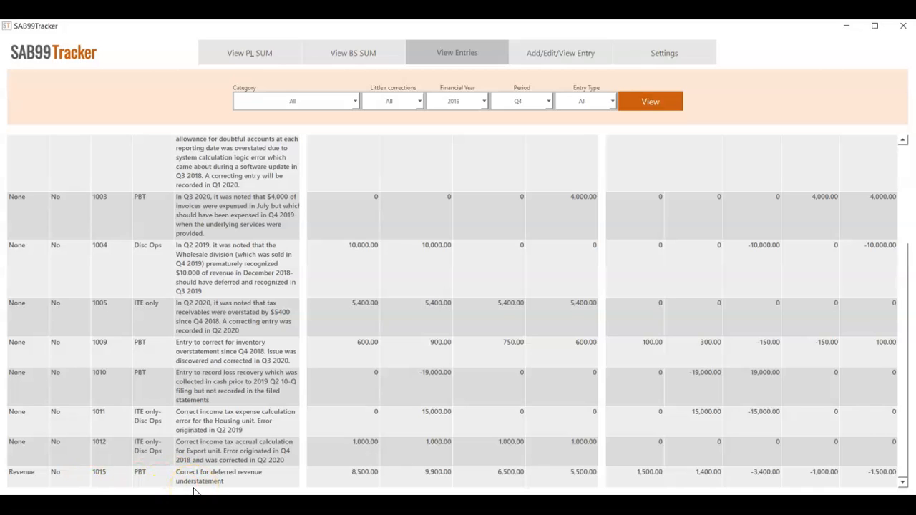
click(397, 489)
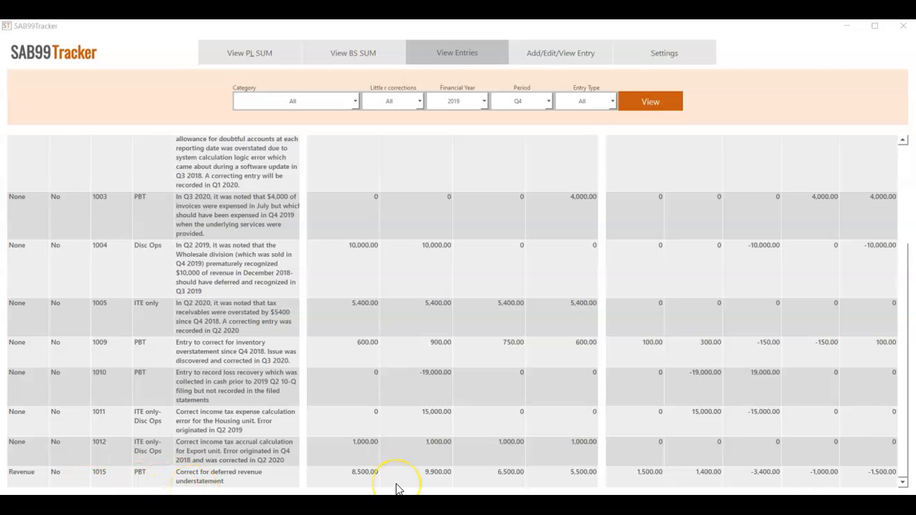
List the entries for financial year 2018, keeping period Q4
click(485, 101)
click(454, 136)
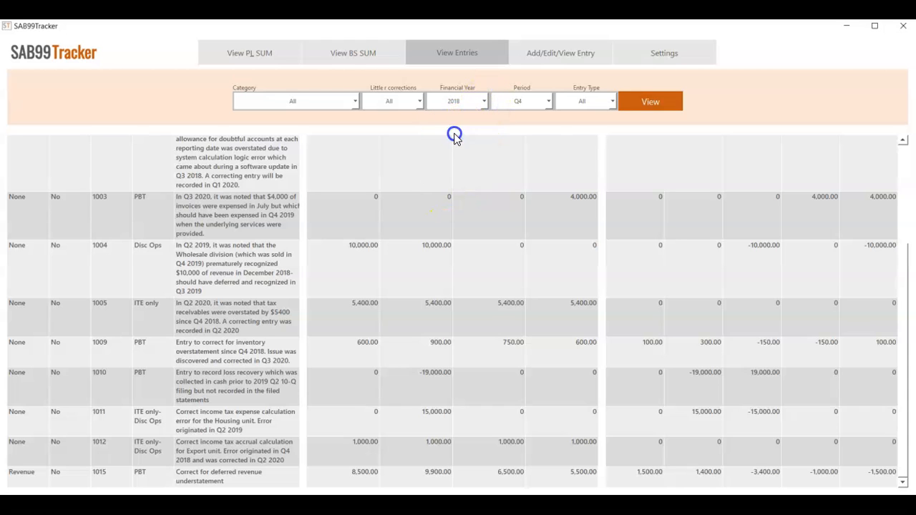
click(651, 101)
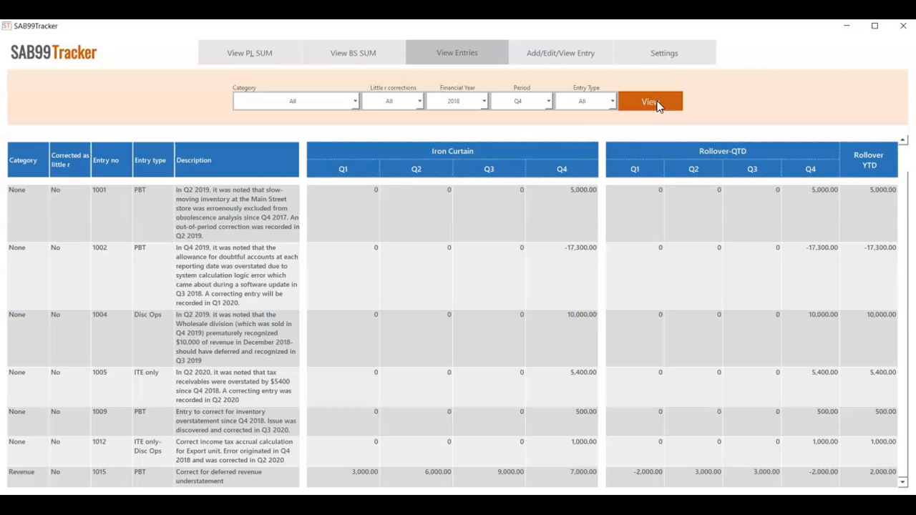